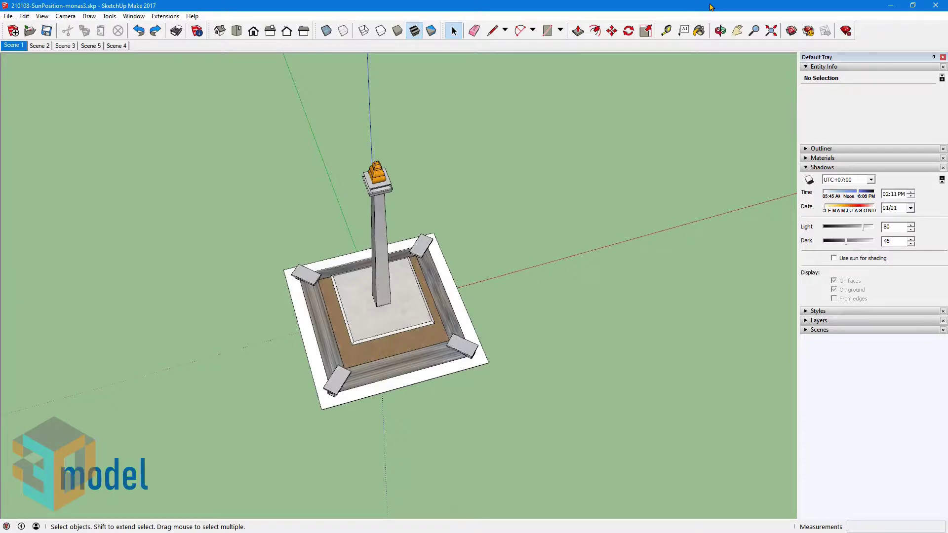
Step through Scenes 2, 3, 5 and 4: Jakarta map, close-up, shadow settings, shadow playing to 02:19 PM.
left_click(39, 45)
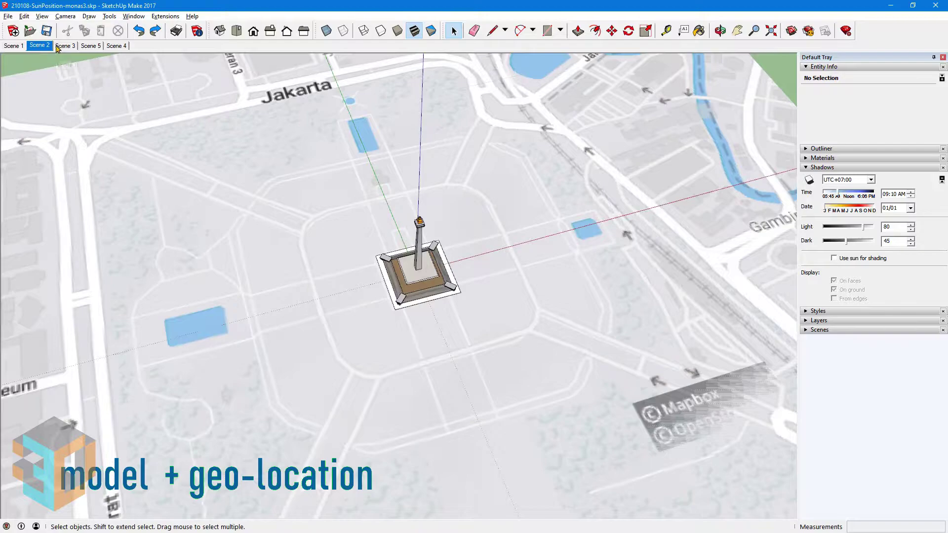
left_click(58, 46)
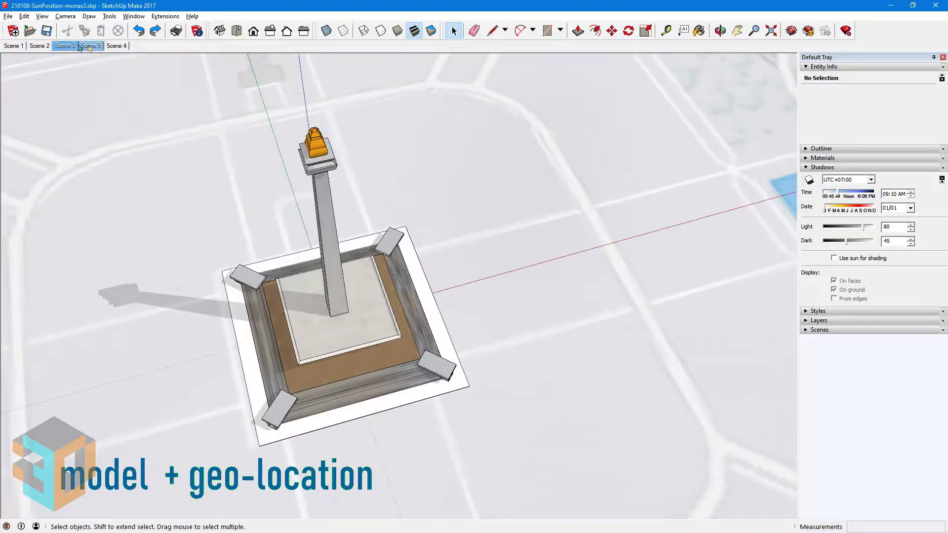
left_click(91, 46)
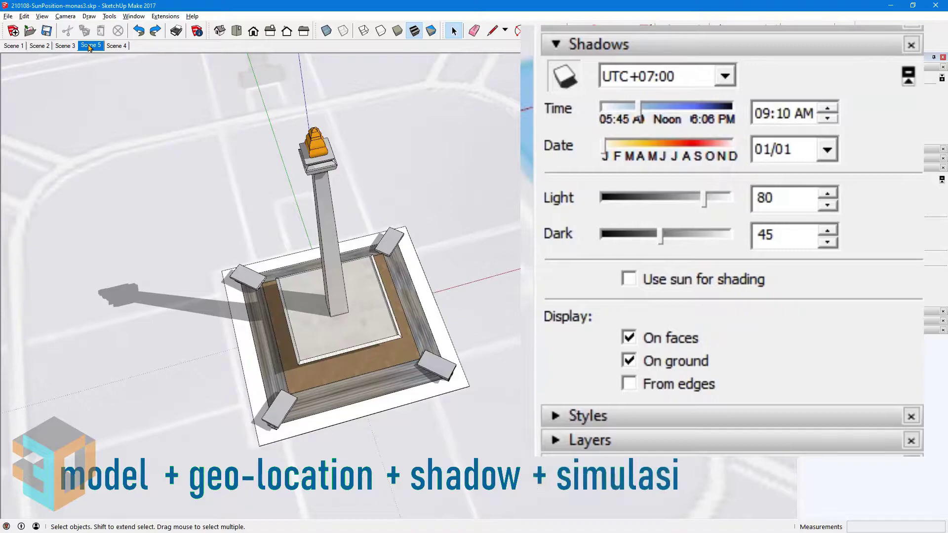
left_click(118, 49)
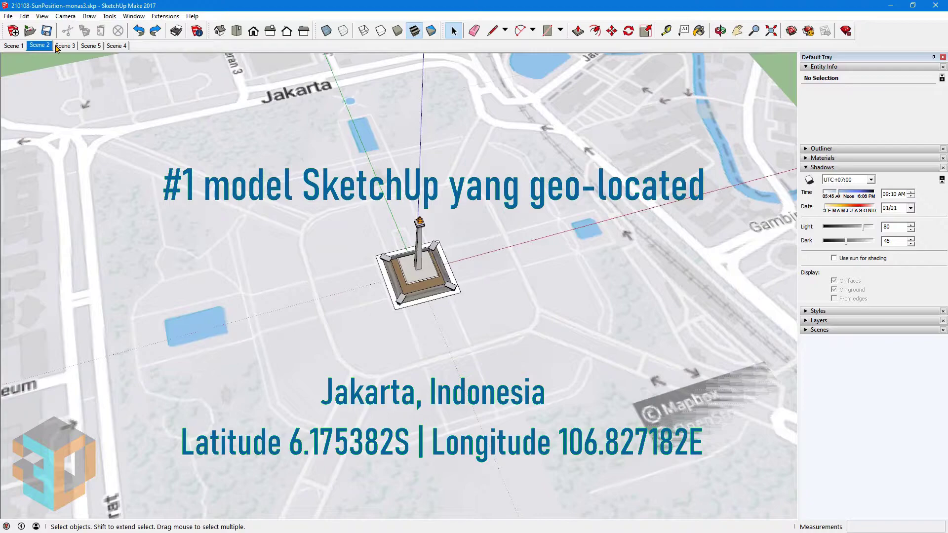
Replay Scenes 3, 5 and 4 to animate the shadow to 02:19 PM, then return to Scene 2's map.
left_click(60, 46)
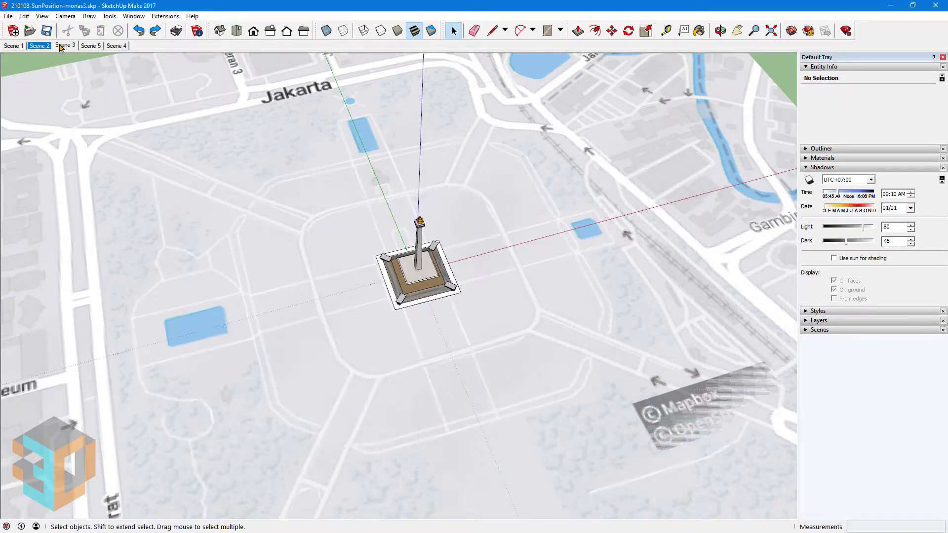
left_click(91, 45)
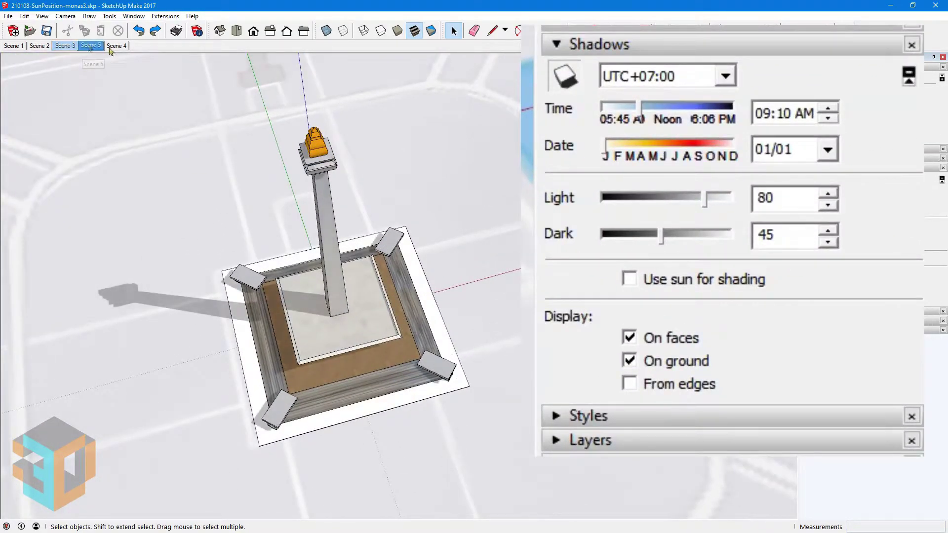
left_click(117, 48)
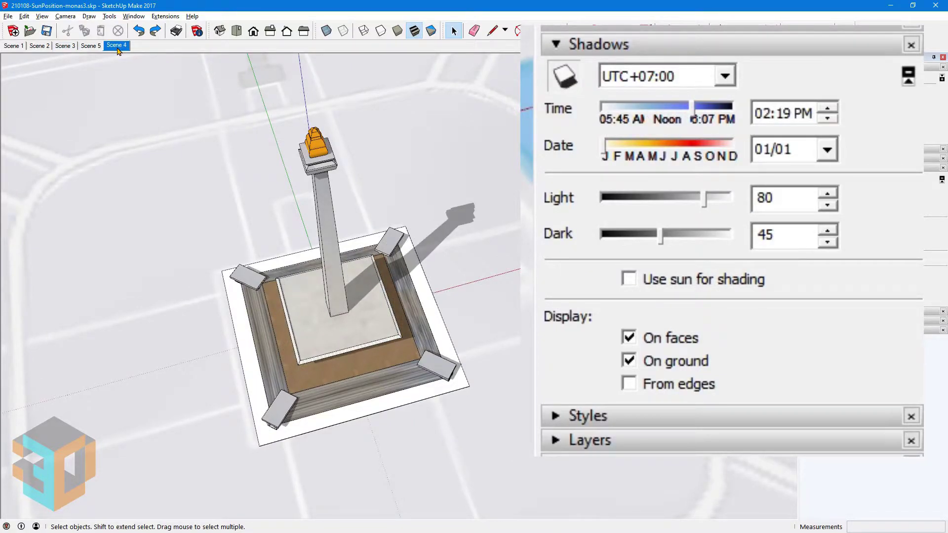
left_click(39, 46)
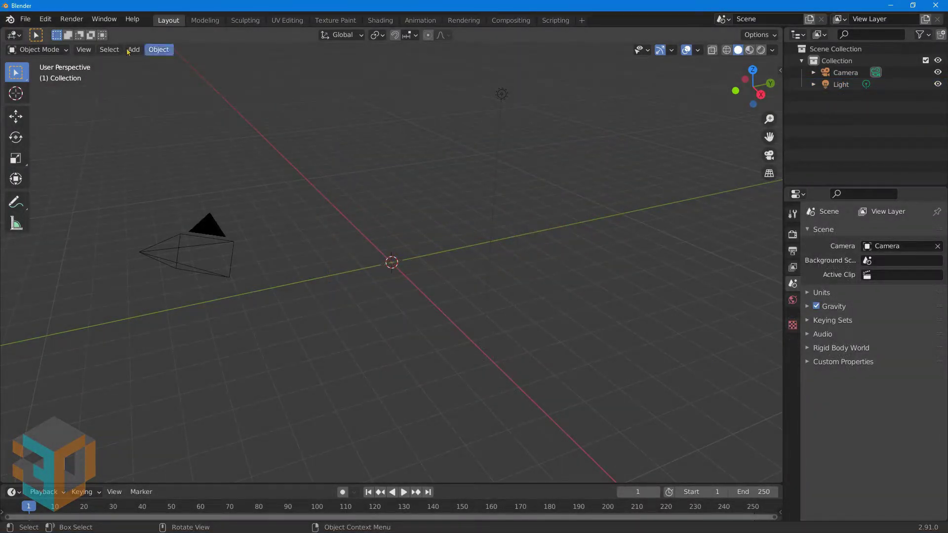
Find and enable the Lighting: Sun Position add-on by searching 'Sun' in Preferences.
left_click(45, 18)
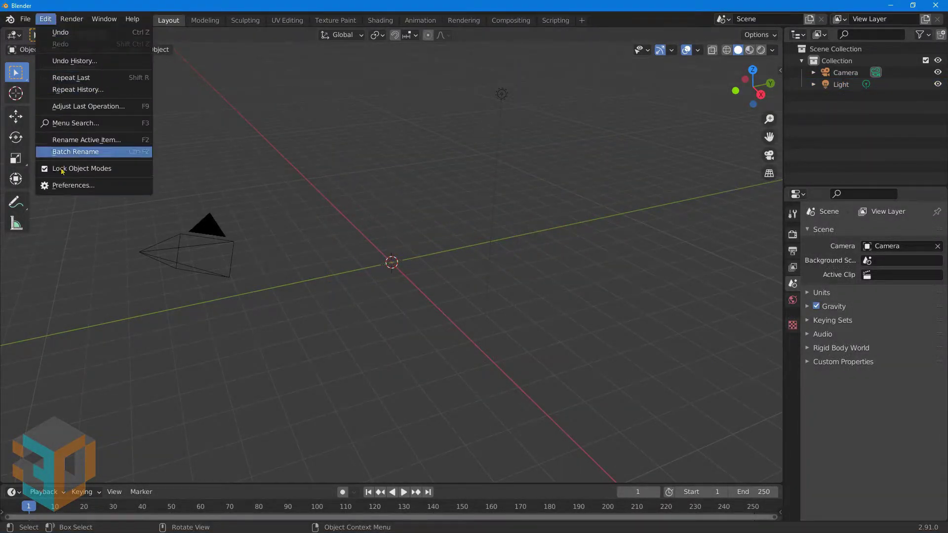
left_click(64, 185)
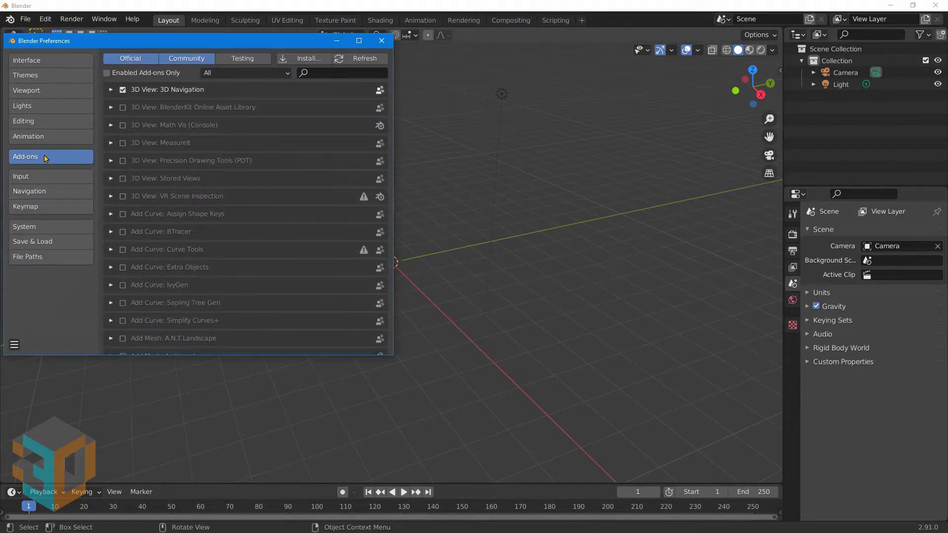
left_click(322, 71)
type("Su")
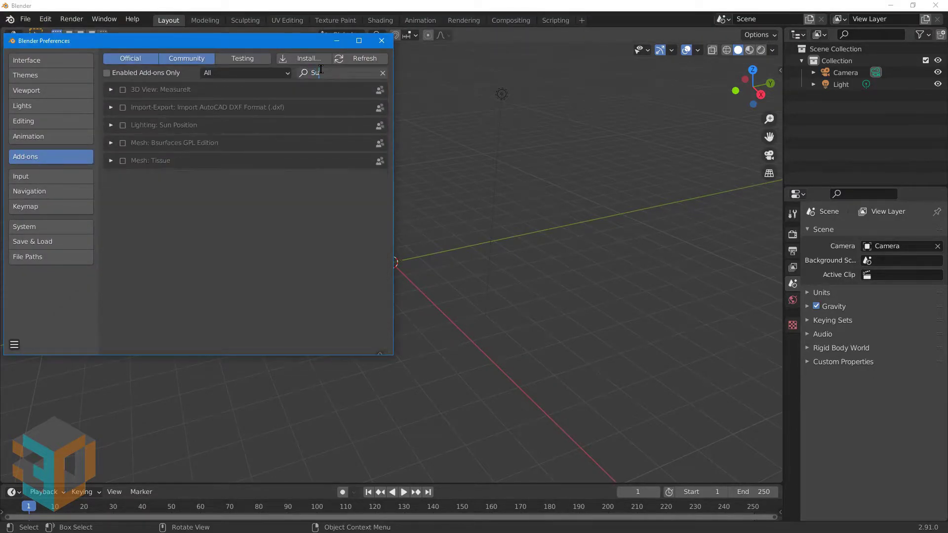
type("n")
key("Return")
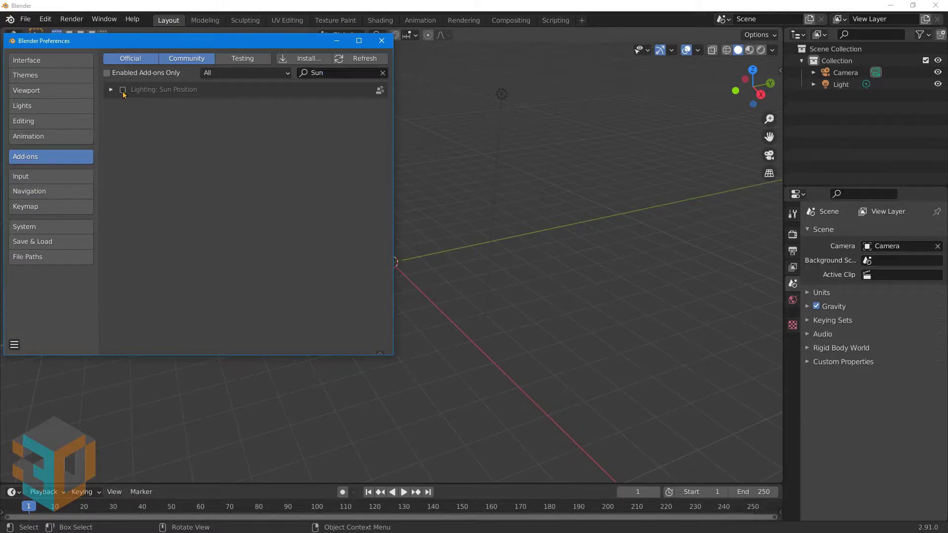
left_click(381, 41)
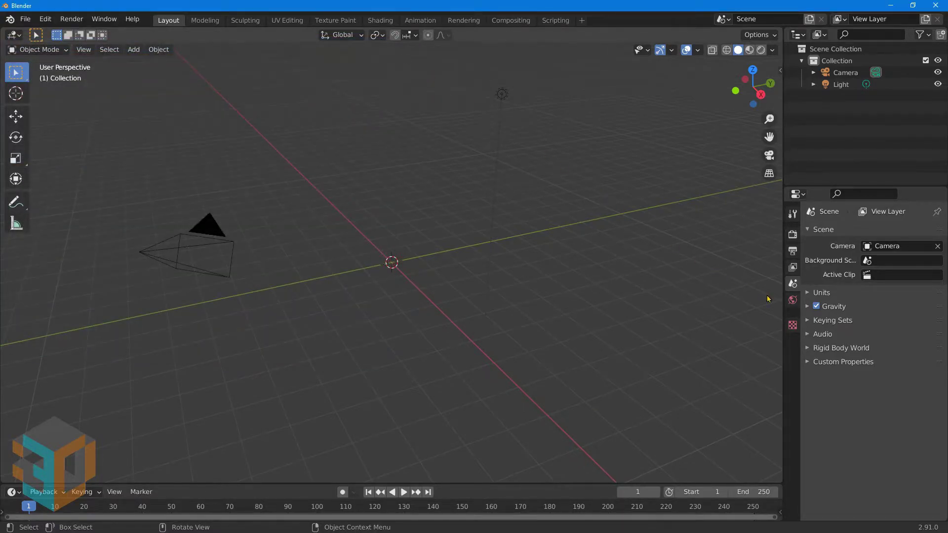
Expand Sun Position in World properties and scroll through its location and time settings.
left_click(792, 302)
left_click(806, 353)
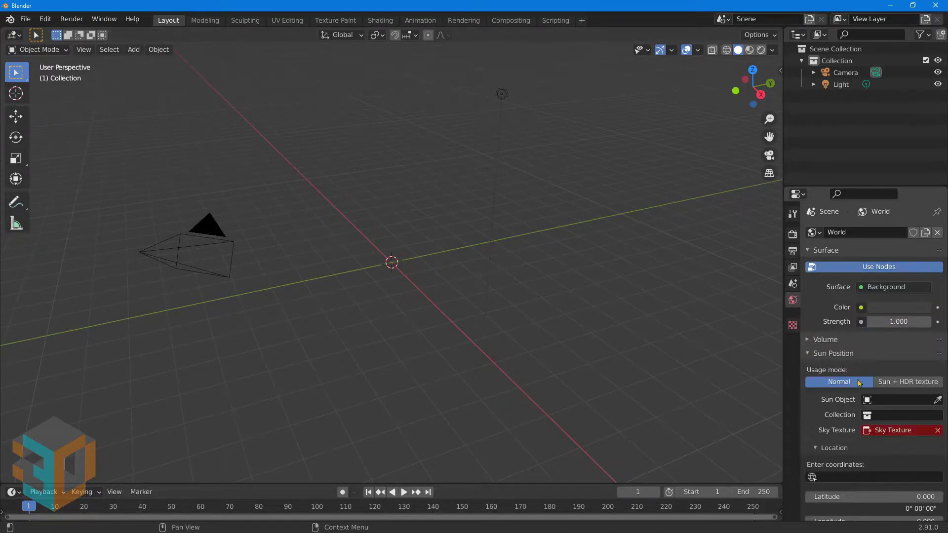
scroll(858, 382, "down", 2)
scroll(864, 395, "down", 1)
scroll(873, 419, "down", 2)
scroll(888, 445, "down", 3)
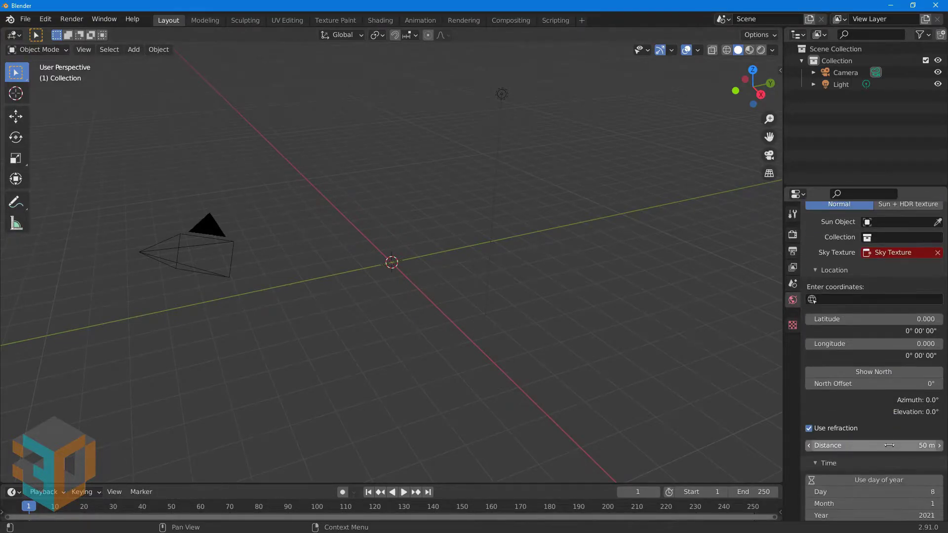
scroll(889, 445, "down", 2)
scroll(891, 449, "down", 4)
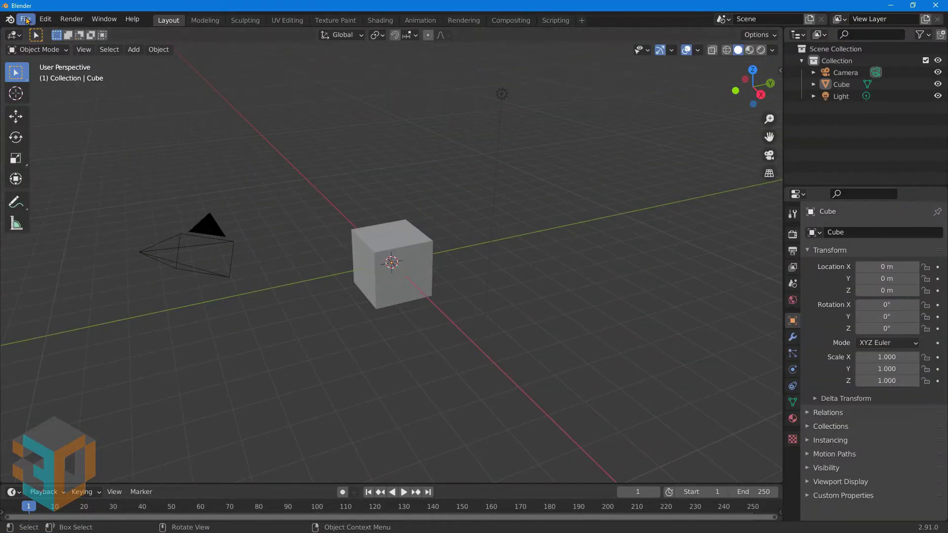
left_click(26, 20)
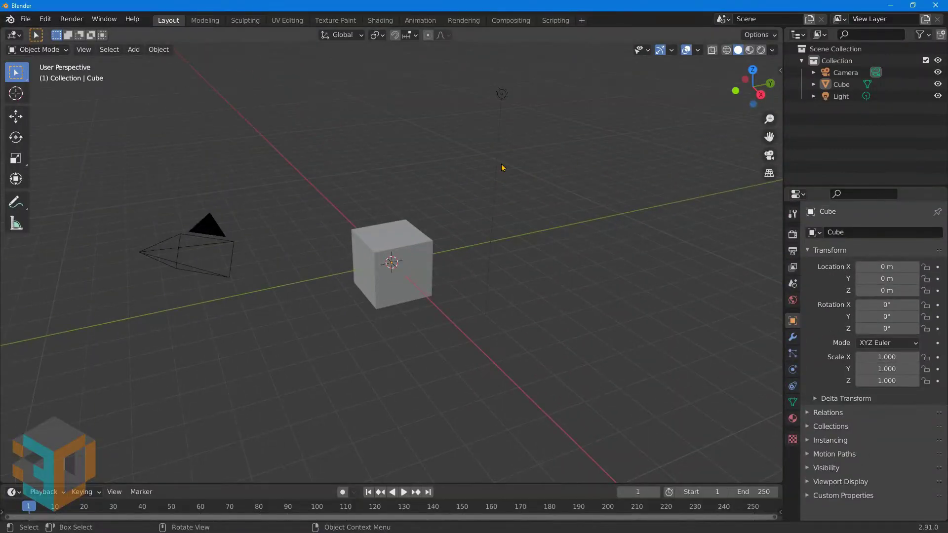
Install the SketchUp_Importer add-on from its zip file in Preferences.
left_click(51, 22)
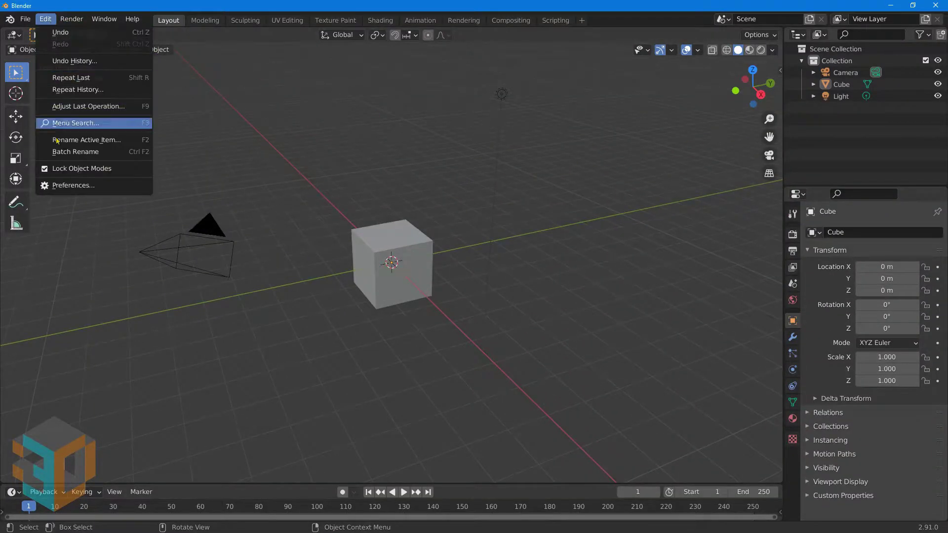
left_click(57, 186)
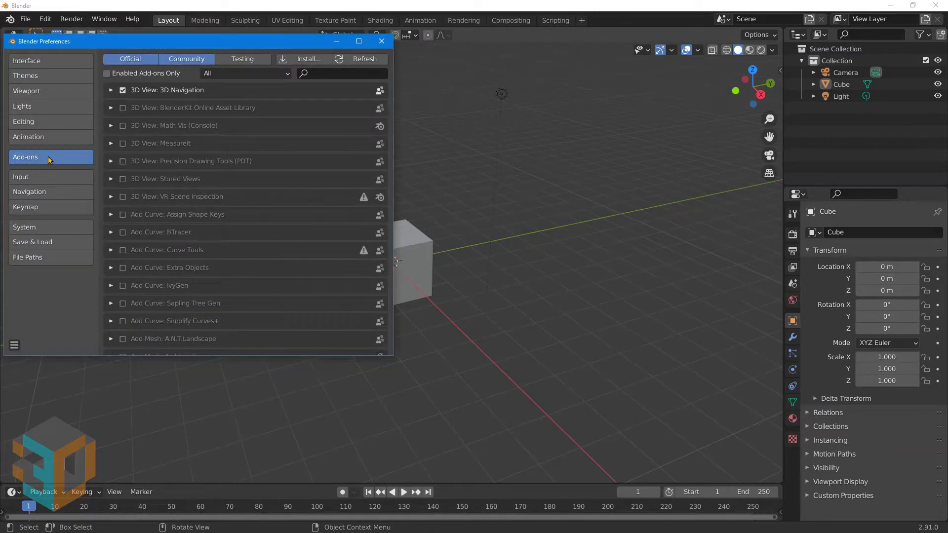
left_click(311, 60)
left_click(227, 92)
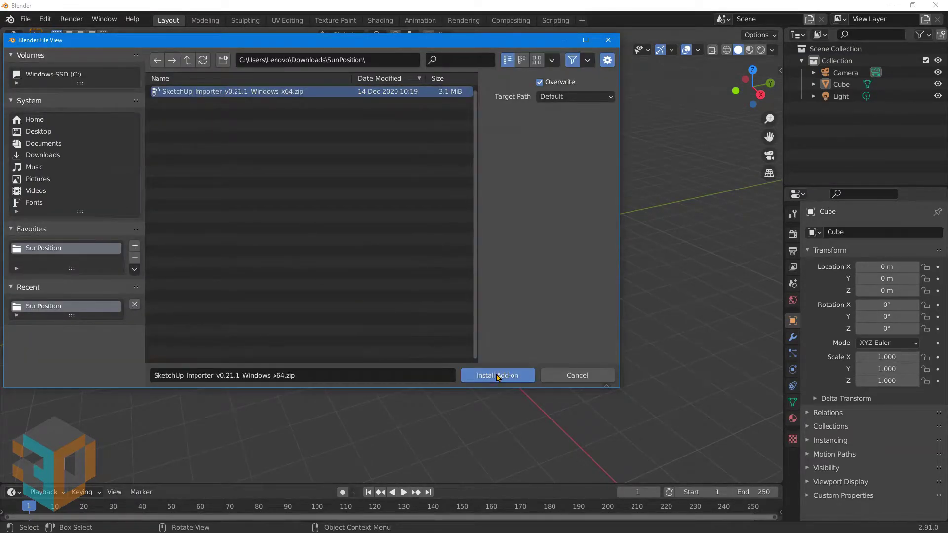
left_click(497, 375)
Search the add-ons for 'sket' and enable the SketchUp importer.
left_click(334, 73)
type("ske")
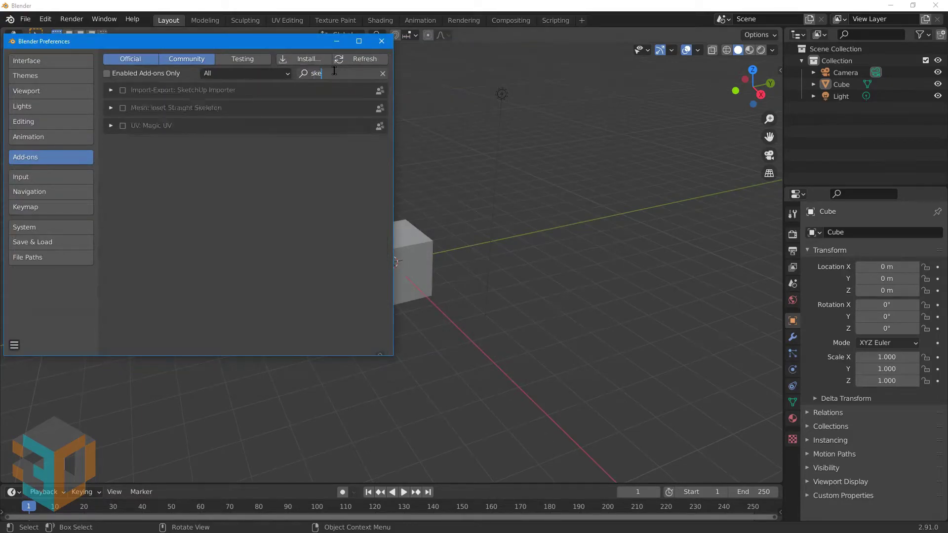
type("t")
key("Return")
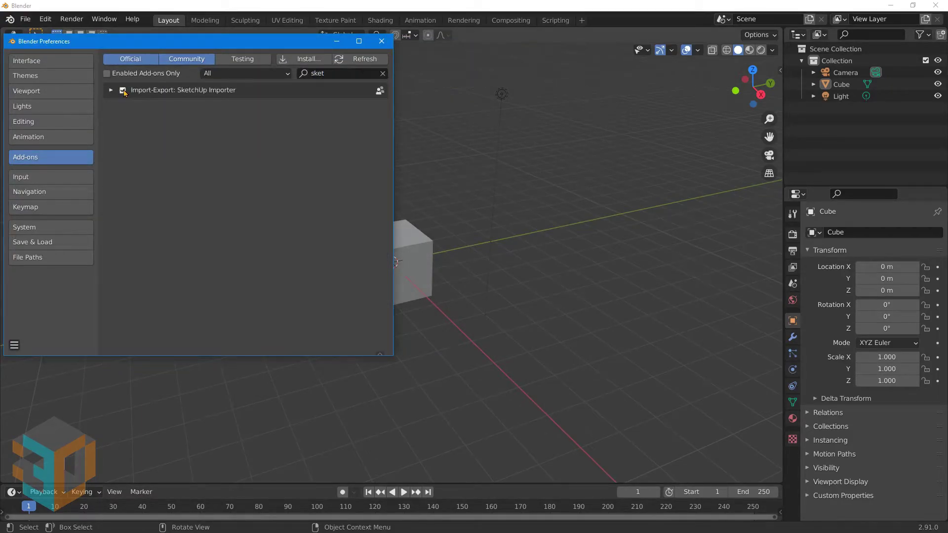
left_click(382, 42)
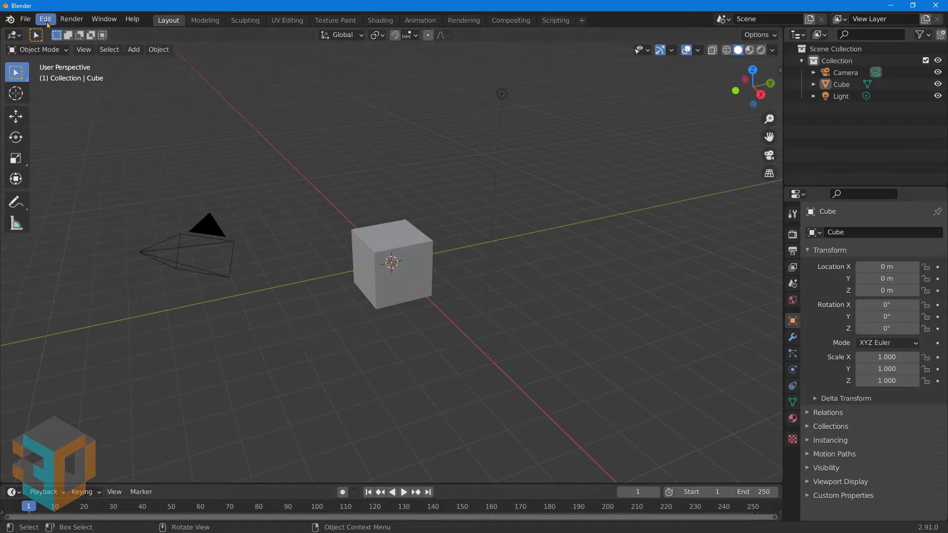
left_click(25, 19)
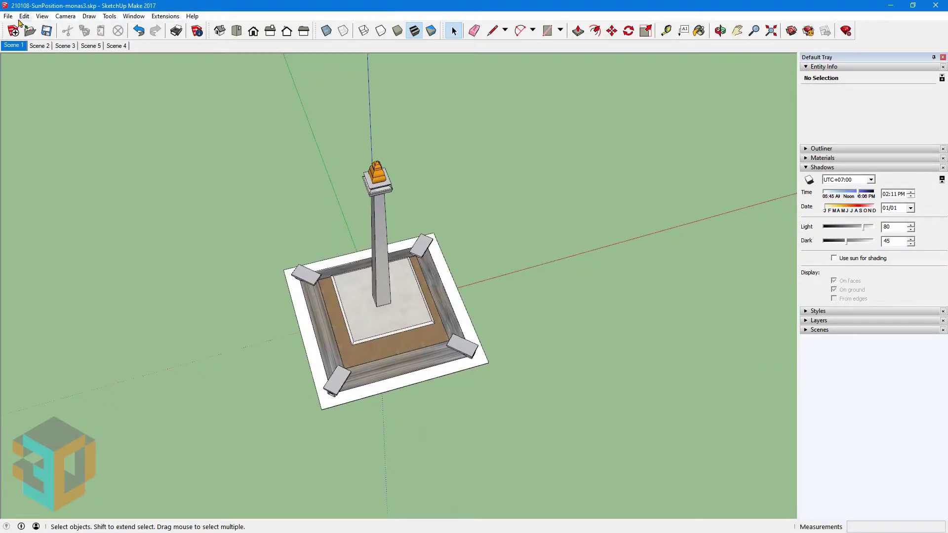
Add a location by importing a map region fitted around Merdeka Square in central Jakarta.
left_click(9, 17)
mouse_move(34, 125)
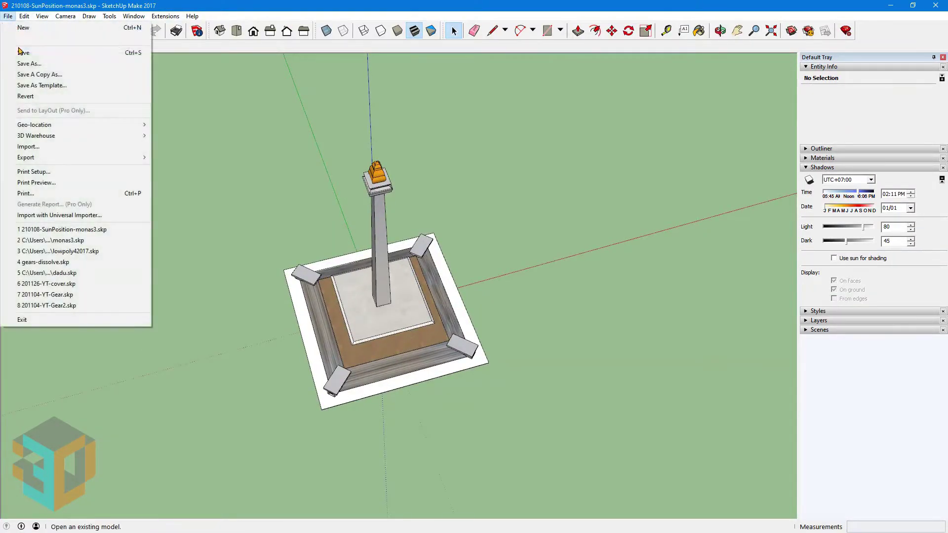
left_click(183, 126)
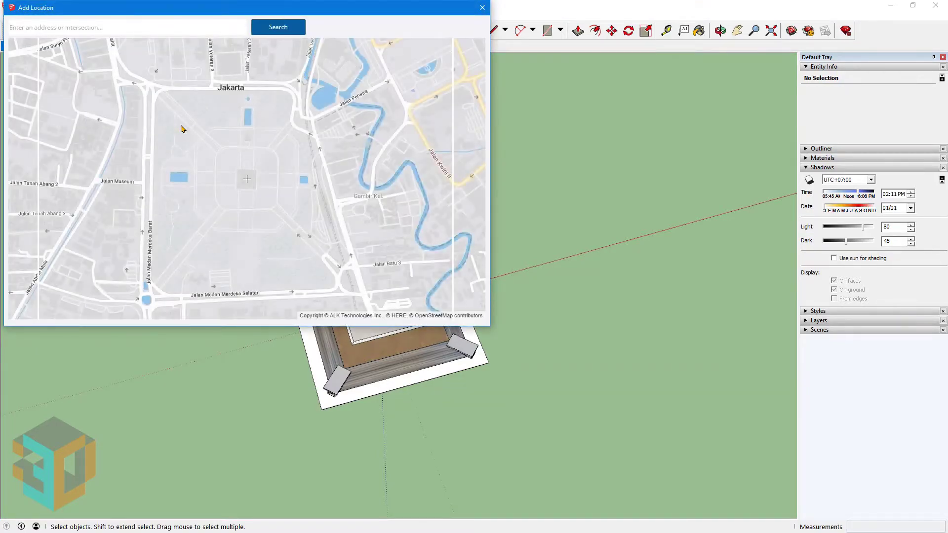
left_click(429, 159)
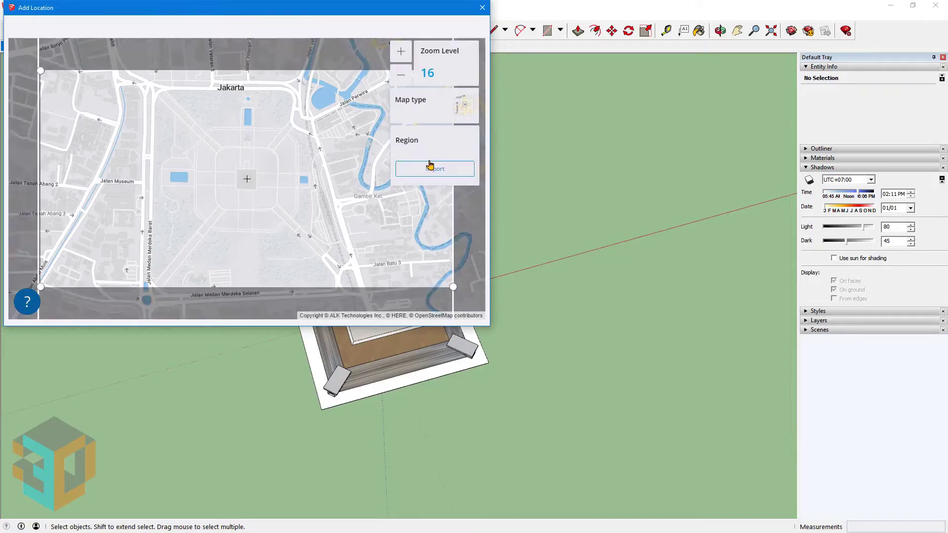
left_click_drag(453, 286, 428, 296)
left_click_drag(396, 310, 390, 309)
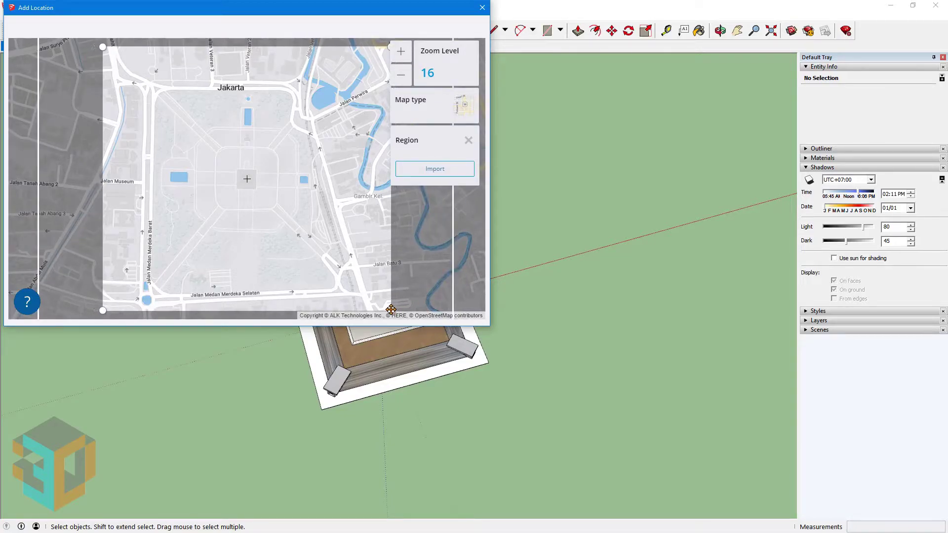
left_click(435, 169)
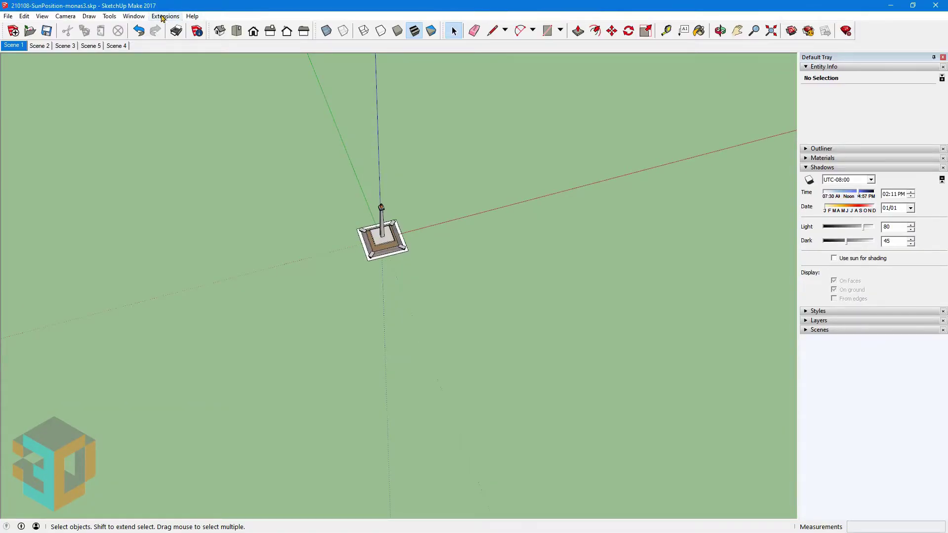
Go to Model Info's Geo-location page and choose Set Manual Location.
left_click(146, 18)
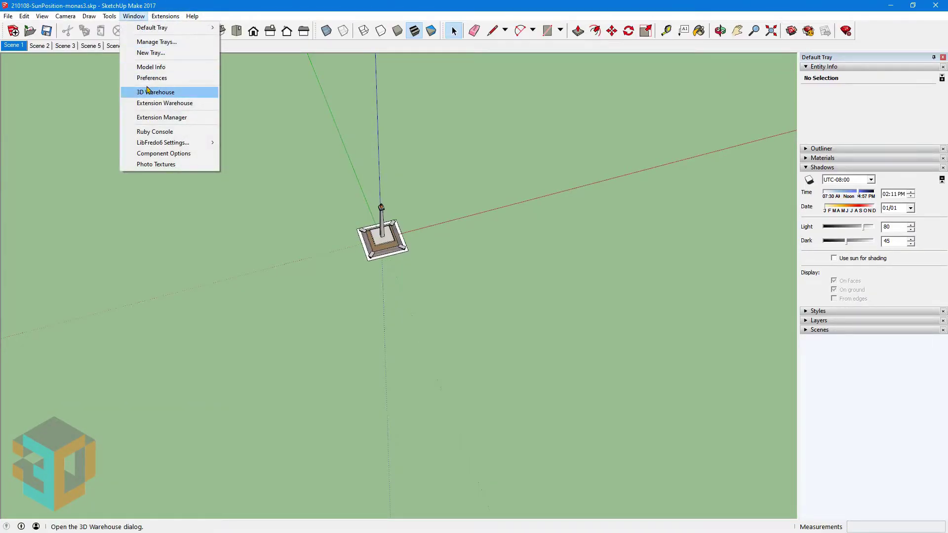
left_click(148, 66)
left_click(204, 229)
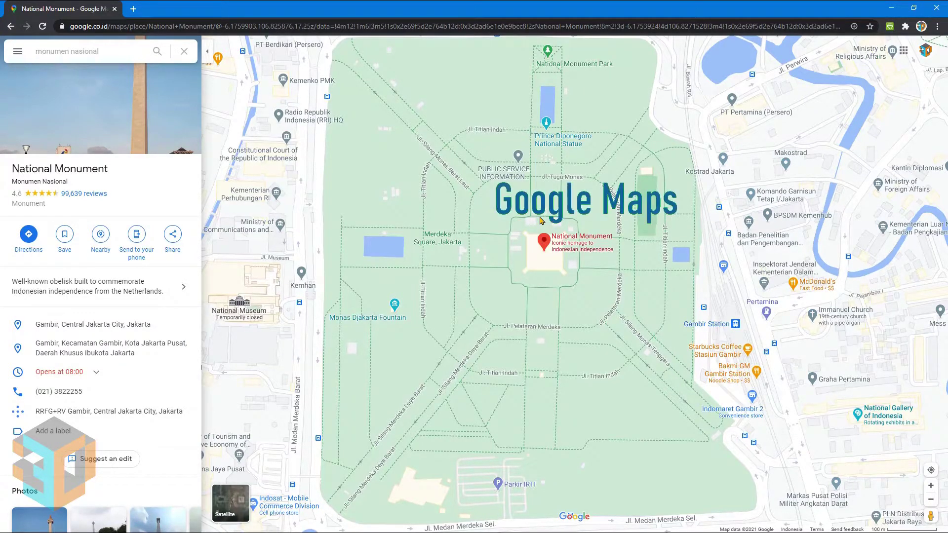
Copy the National Monument marker's coordinates from its right-click menu.
right_click(543, 242)
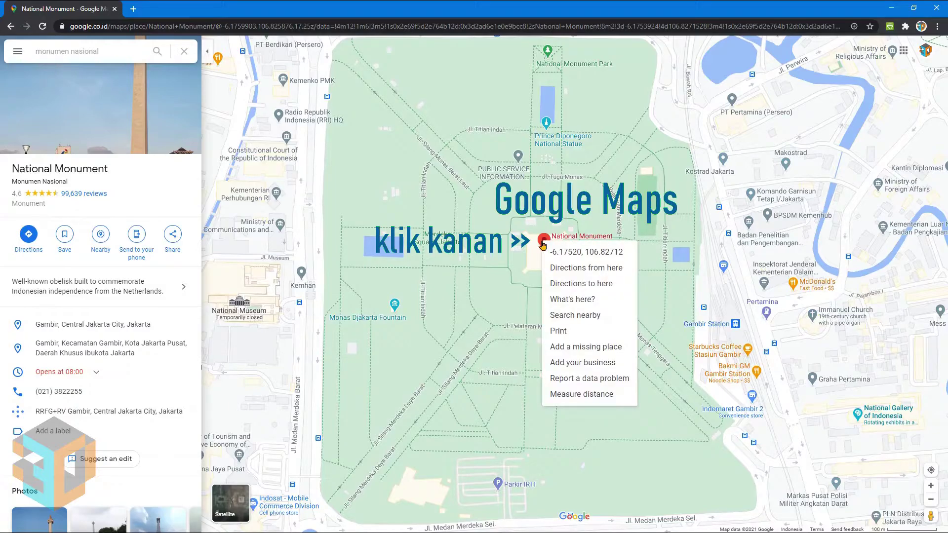
left_click(572, 256)
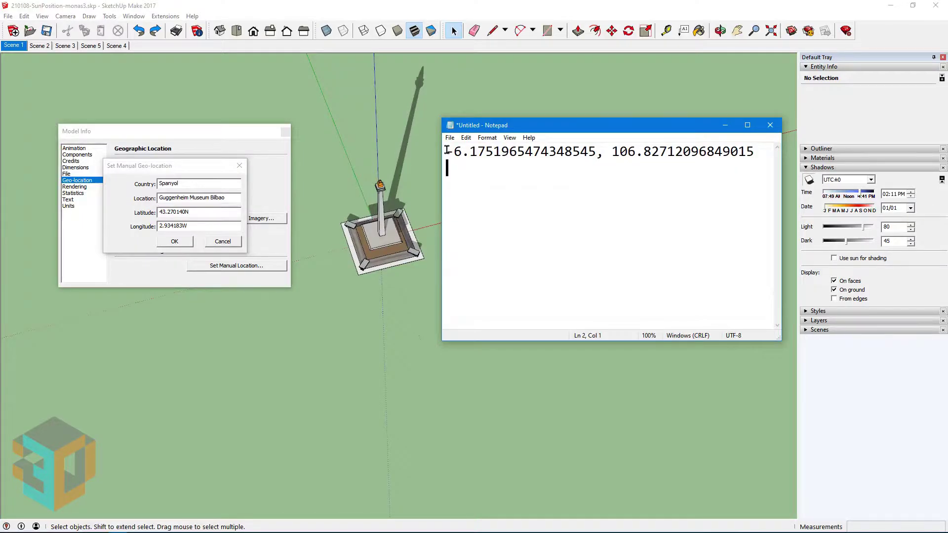
Paste the latitude -6.1751965474348545 from Notepad into the geo-location form.
left_click_drag(446, 151, 595, 152)
right_click(448, 156)
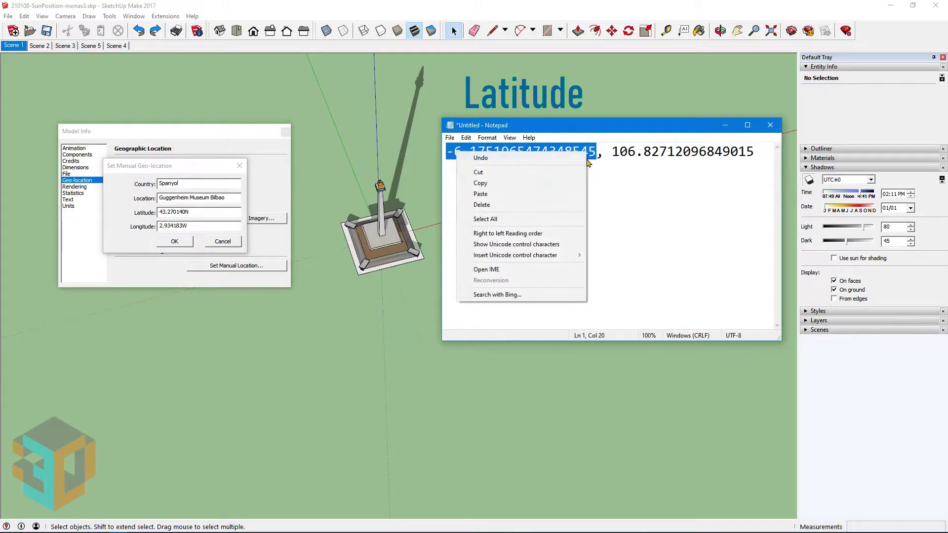
left_click(468, 197)
double_click(196, 211)
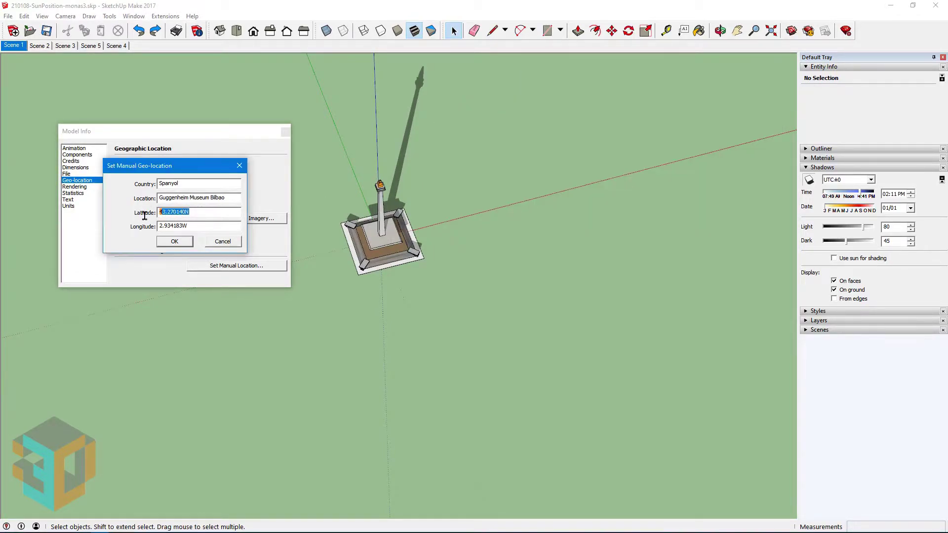
right_click(192, 212)
left_click(208, 254)
Paste the longitude 106.82712096849015 from Notepad into the geo-location form.
key("alt+Tab")
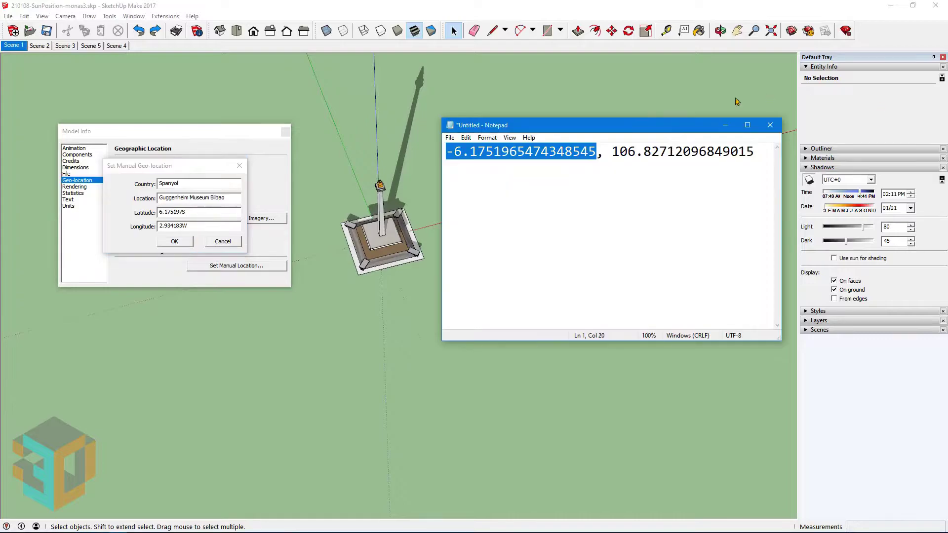
left_click_drag(611, 152, 767, 152)
right_click(729, 150)
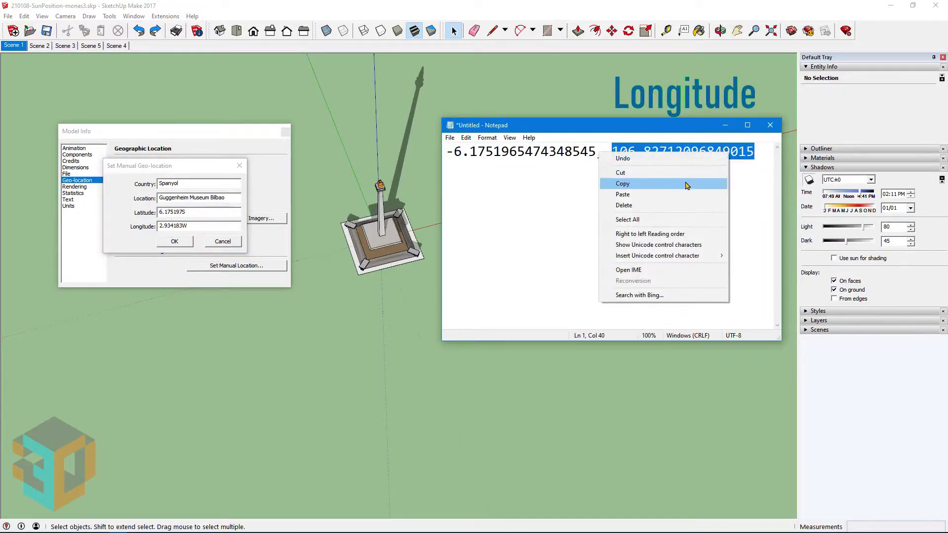
left_click(684, 183)
double_click(188, 225)
right_click(166, 226)
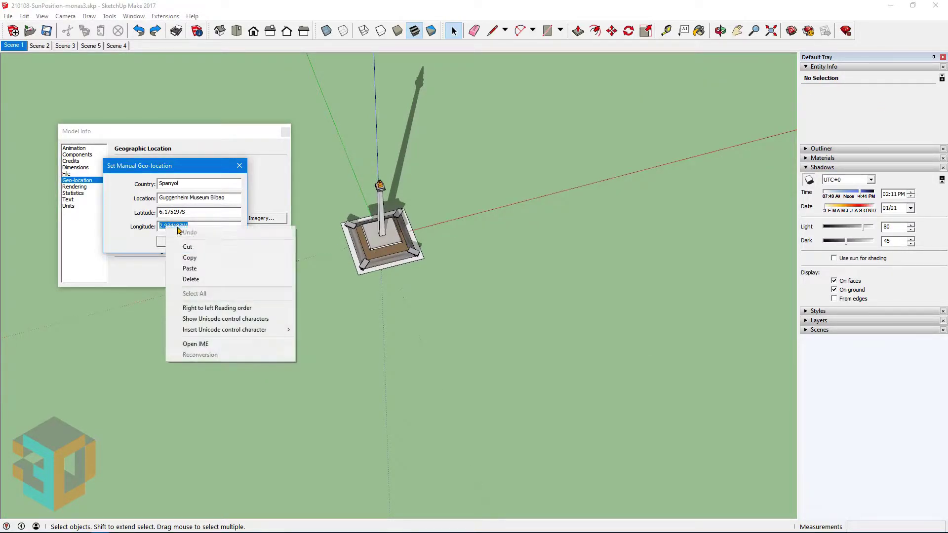
left_click(181, 269)
Set the country to Indonesia and location to Monumen Nasional Jakarta, and confirm.
double_click(191, 15)
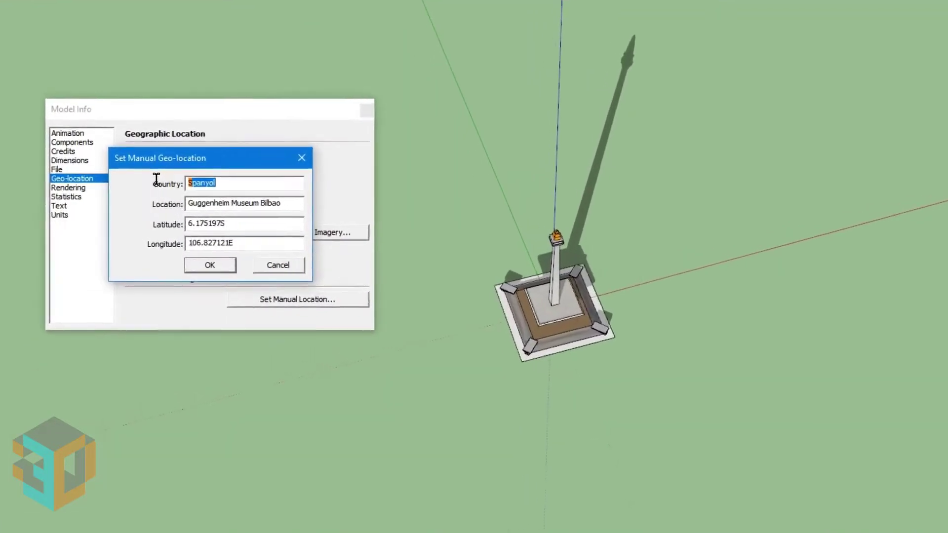
type("Indonesia")
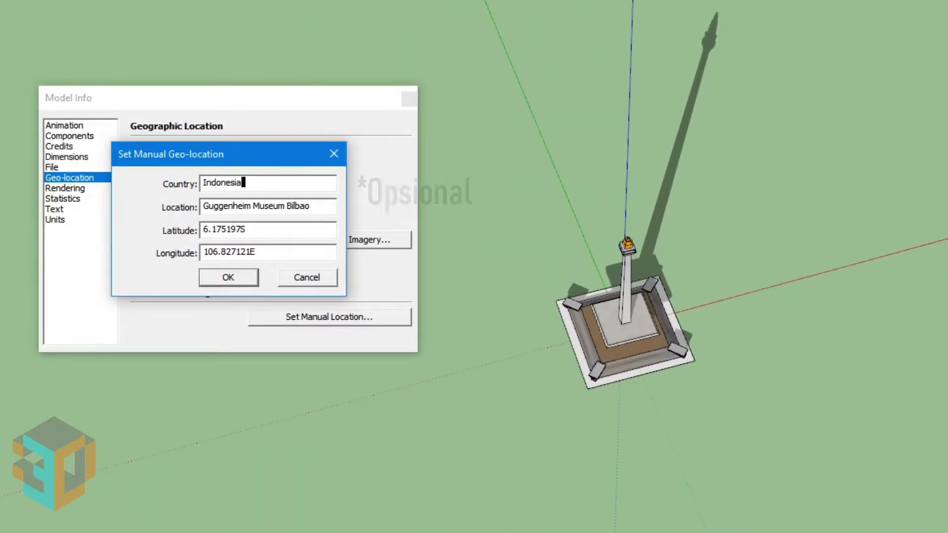
left_click_drag(321, 205, 182, 209)
type("M")
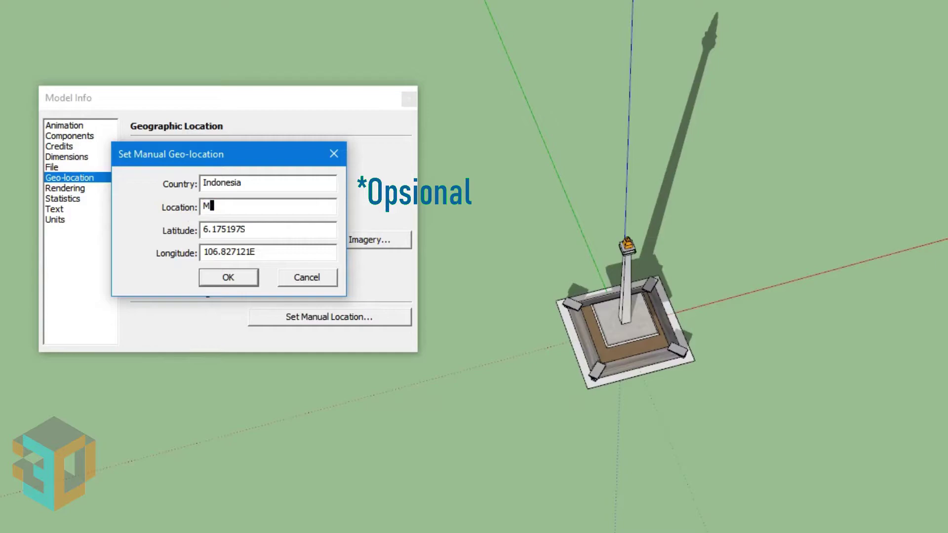
type("onumen Nasional ")
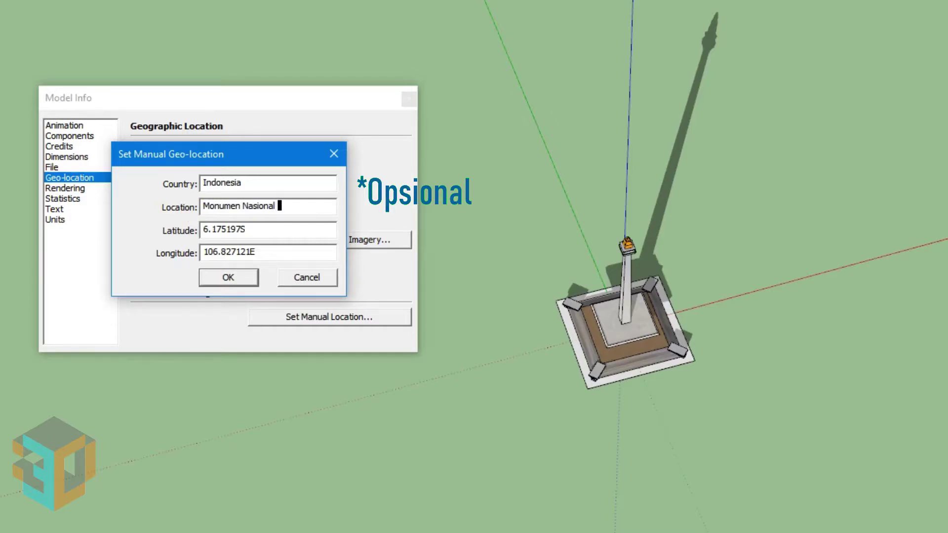
type("Jakarta")
left_click(241, 274)
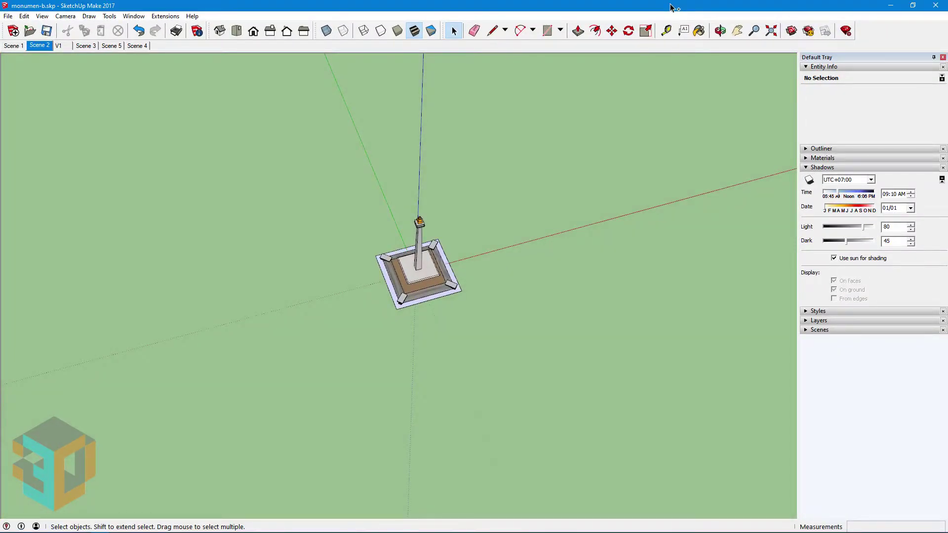
Add a new scene from the current view and name it V1.
scroll(418, 253, "up", 3)
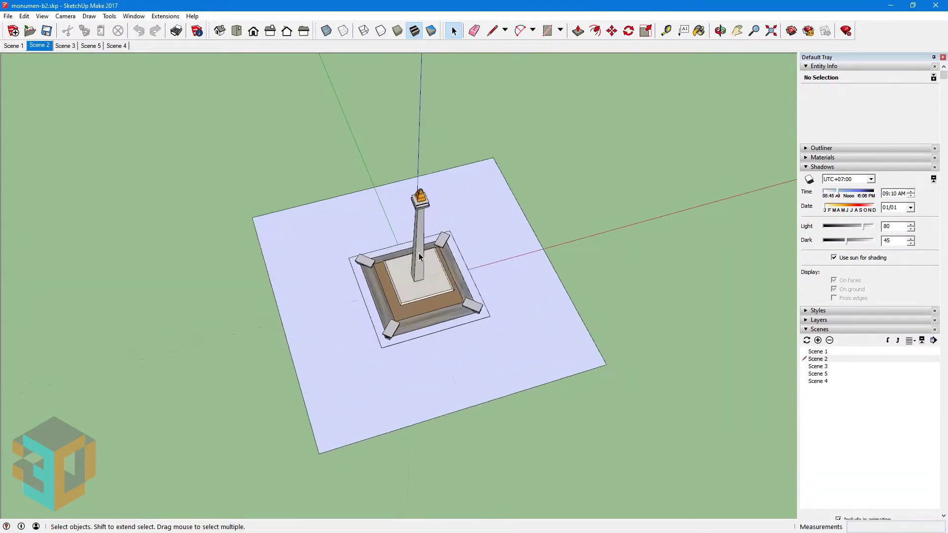
scroll(419, 252, "up", 3)
scroll(419, 254, "up", 2)
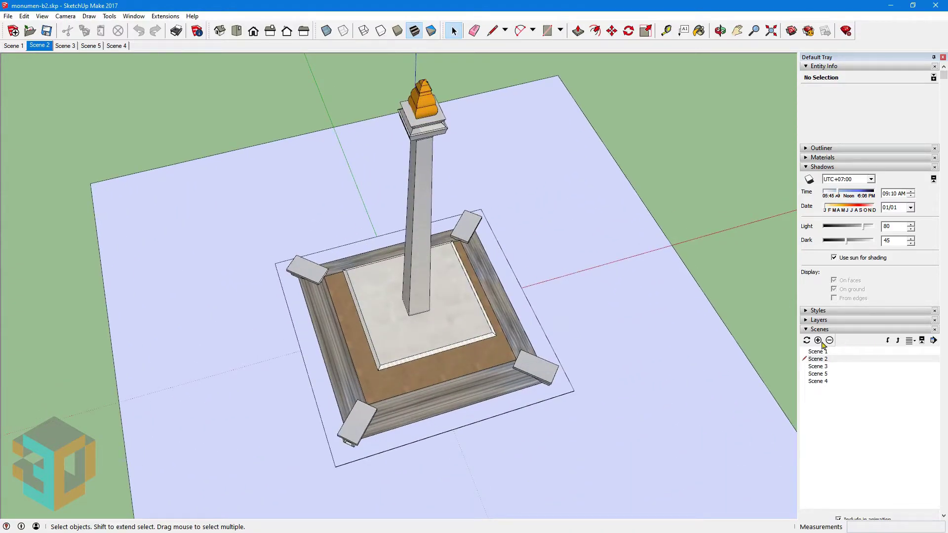
left_click(817, 340)
right_click(820, 368)
left_click(829, 395)
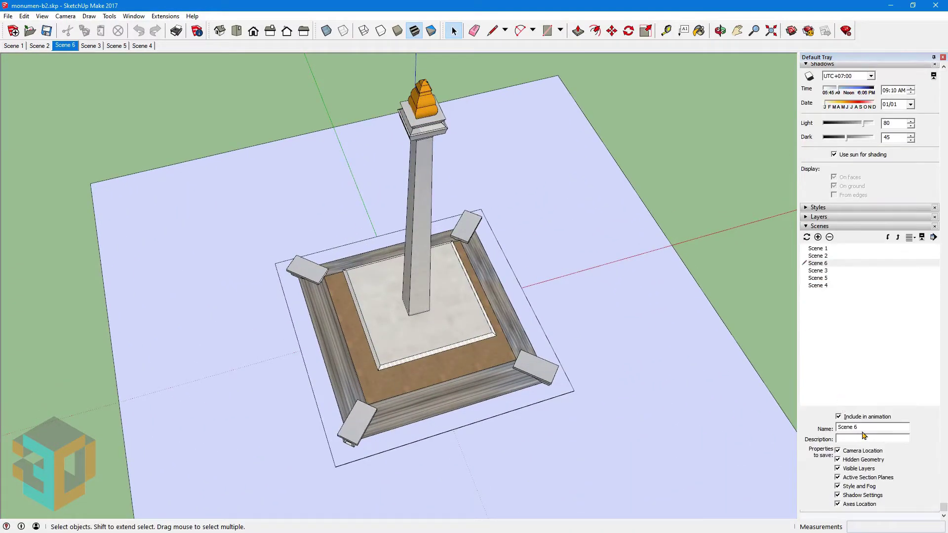
type("V1")
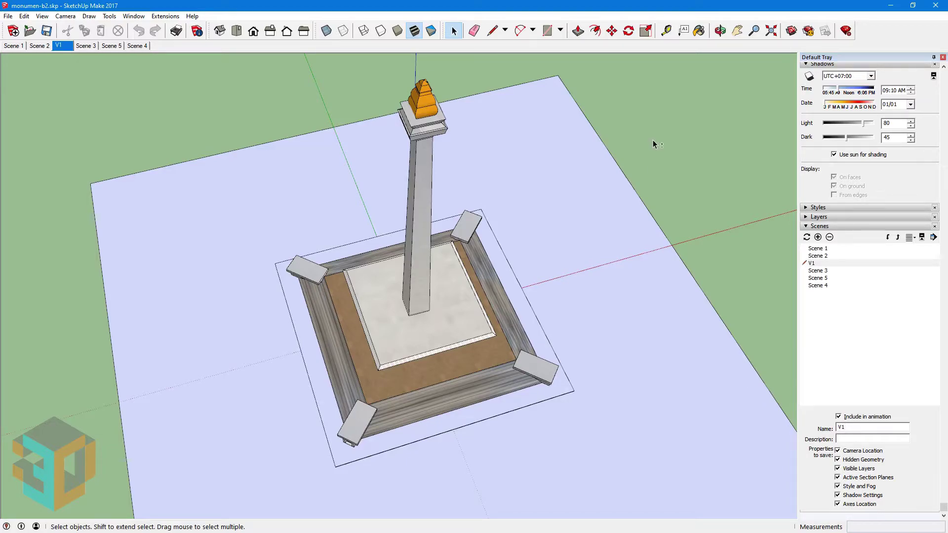
Set the shadow date to 01/01/2021 at 10:10 AM and turn shadows on.
left_click(910, 105)
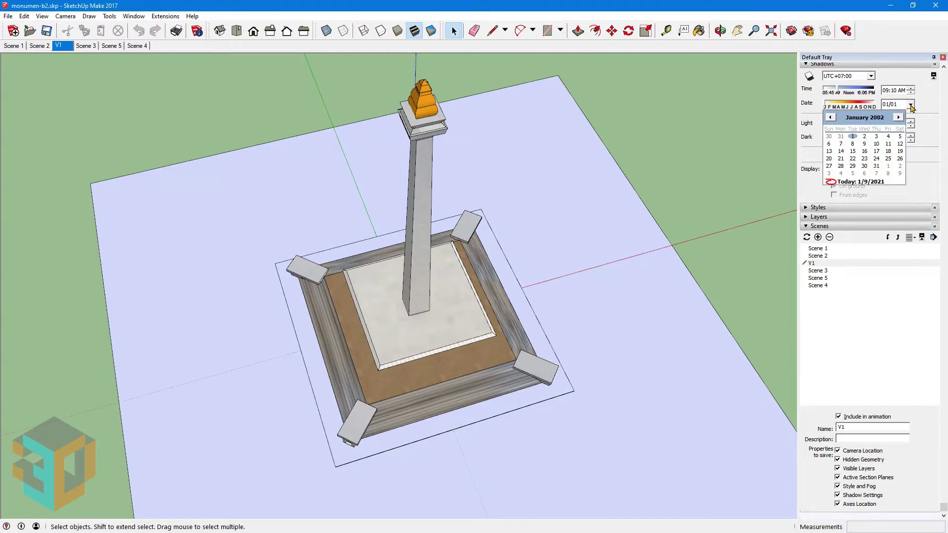
left_click(881, 119)
left_click(891, 116)
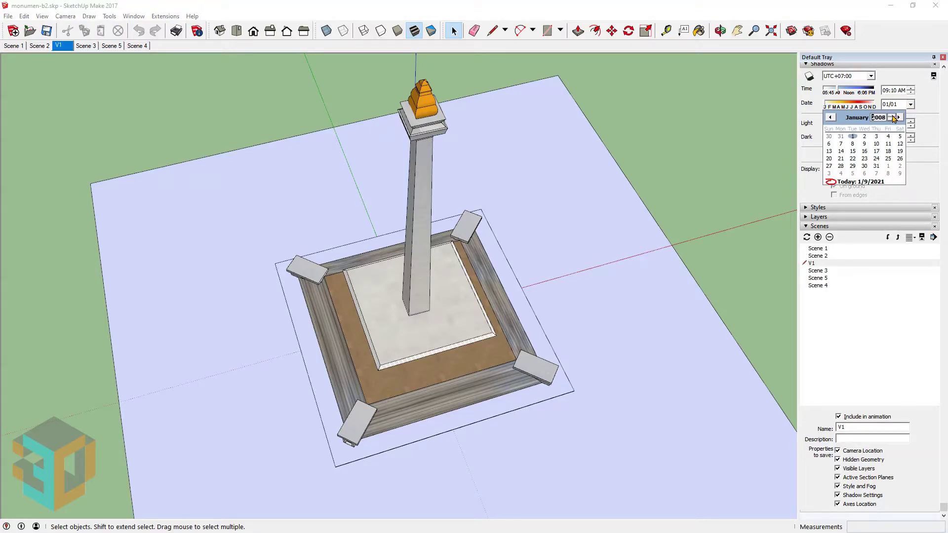
left_click(892, 116)
type("2021")
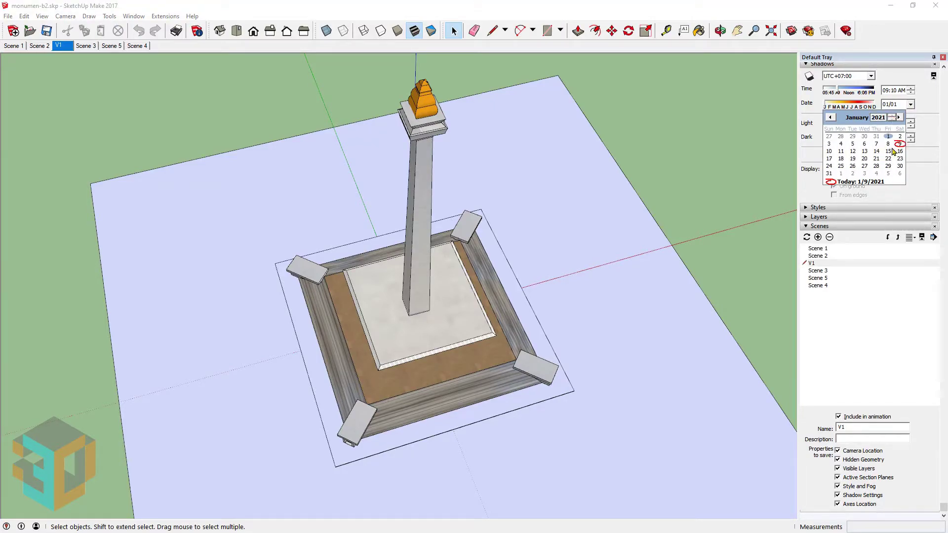
left_click(888, 138)
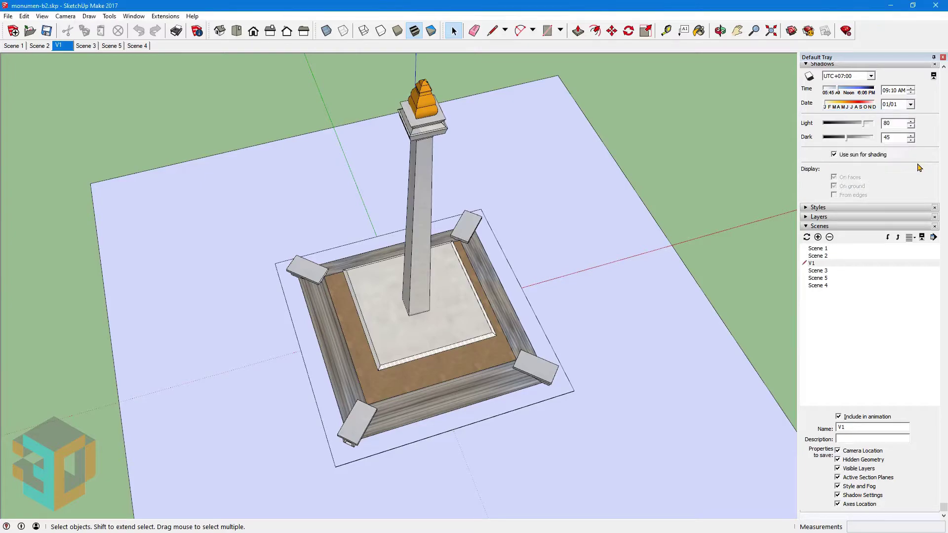
left_click(892, 92)
key("Up")
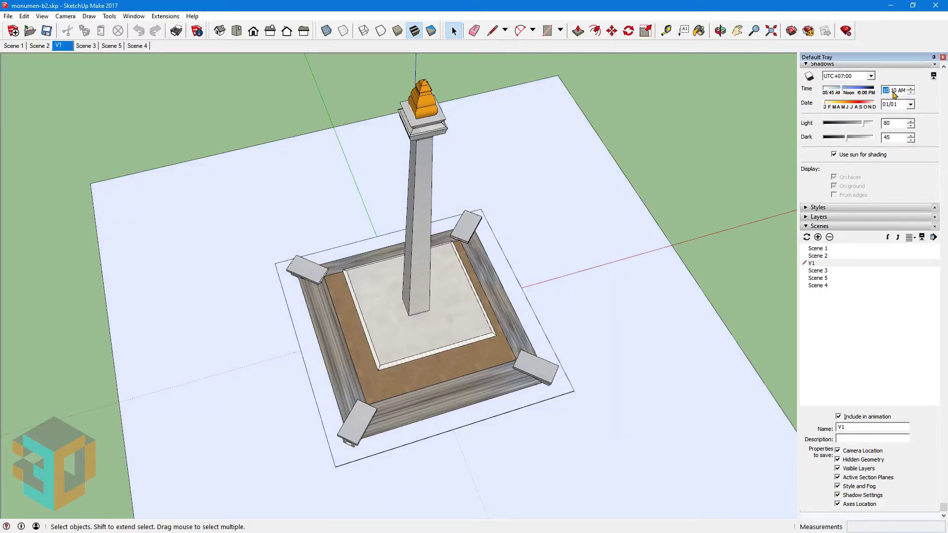
left_click(809, 77)
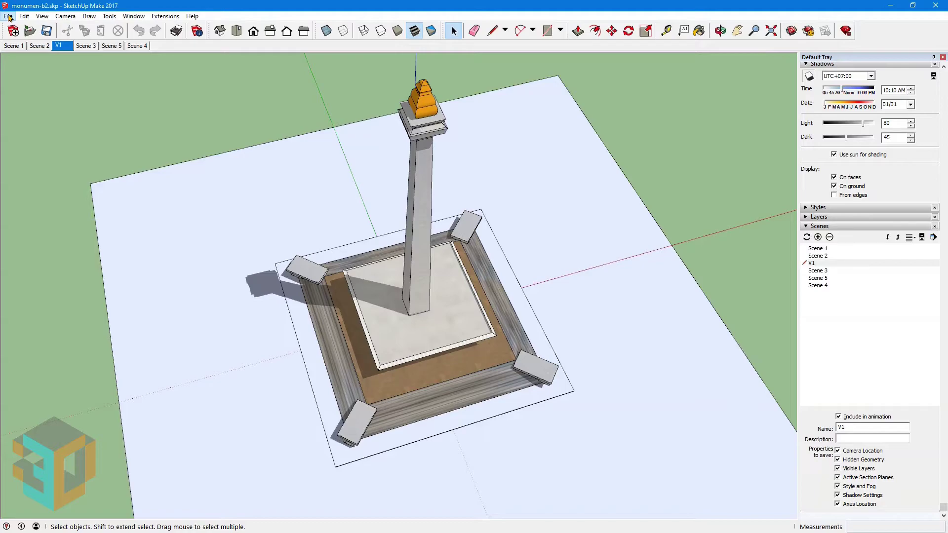
Save a copy of the model named 'monumen' in the SunPosition folder.
left_click(9, 18)
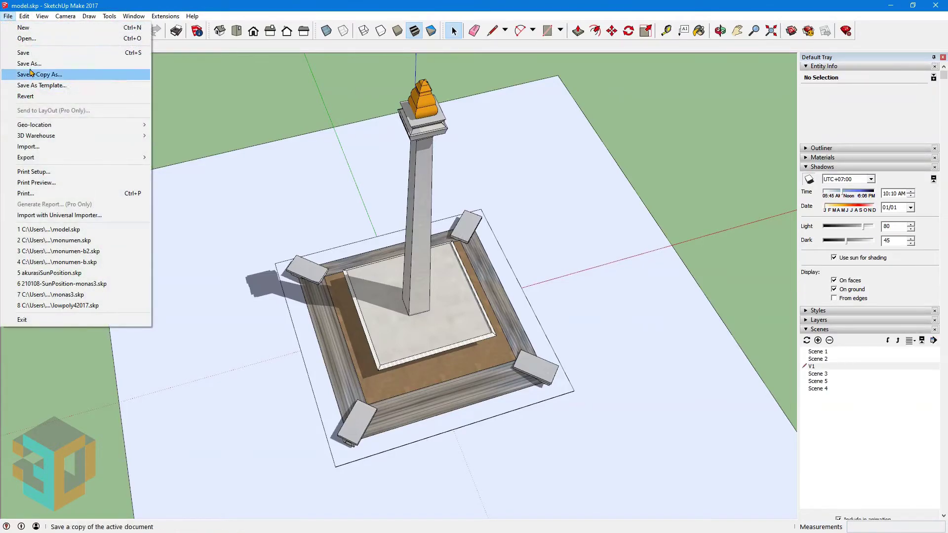
left_click(31, 69)
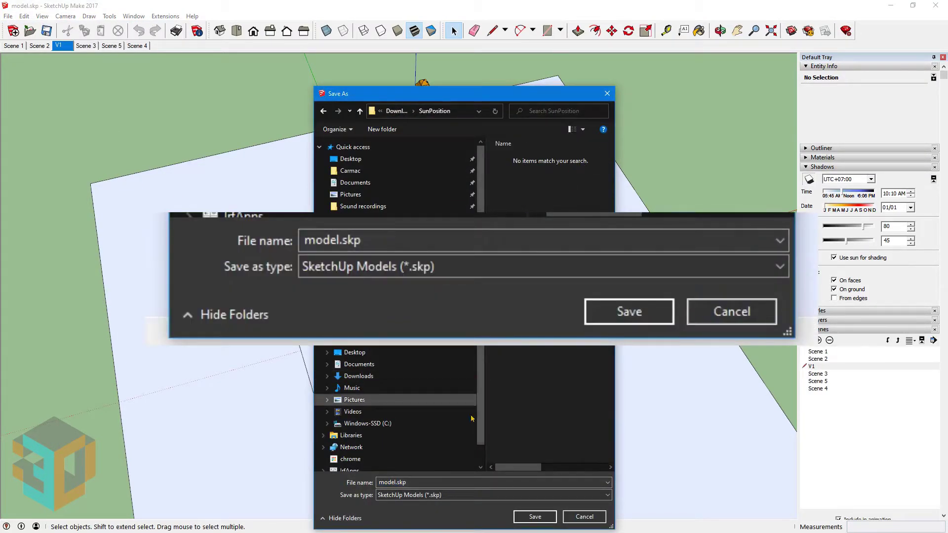
type("monumen")
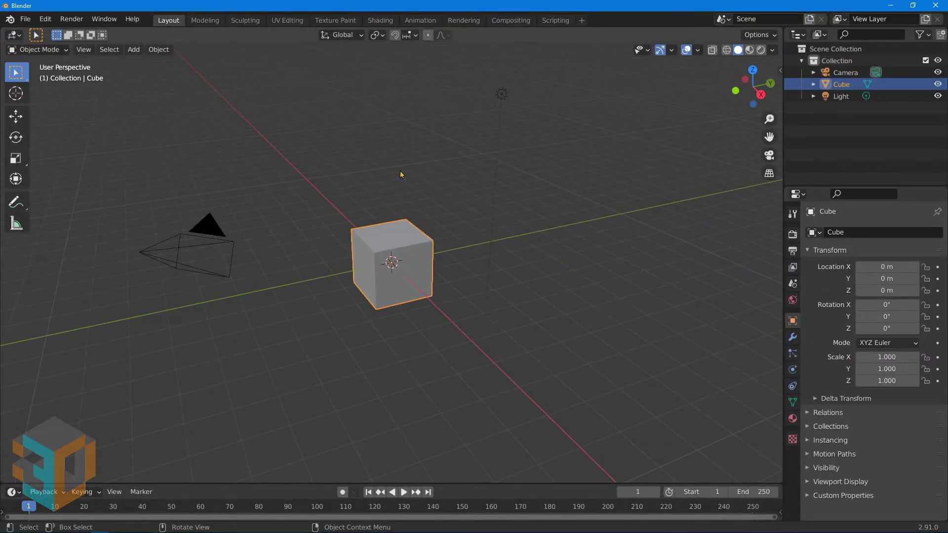
Delete the default cube and import the saved SketchUp scene (.skp) with its cameras.
key("Delete")
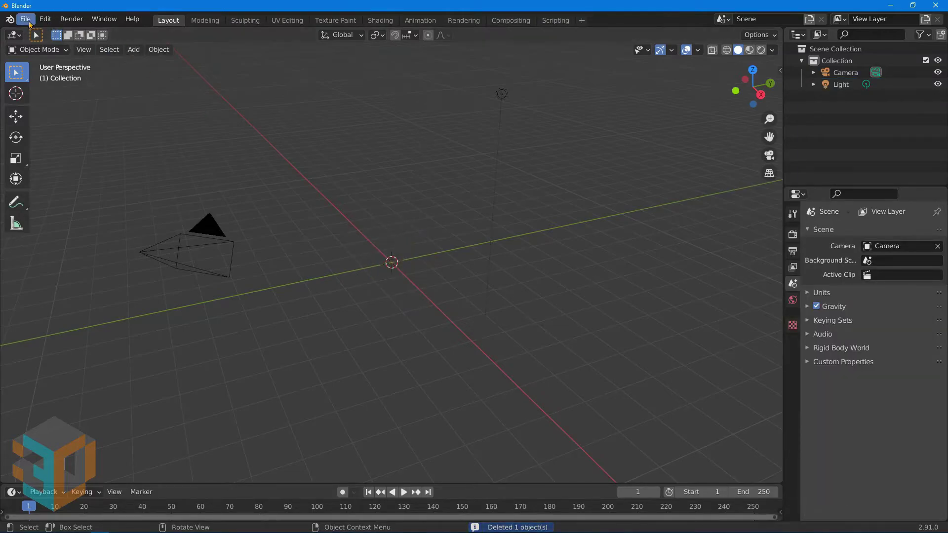
left_click(25, 19)
mouse_move(45, 178)
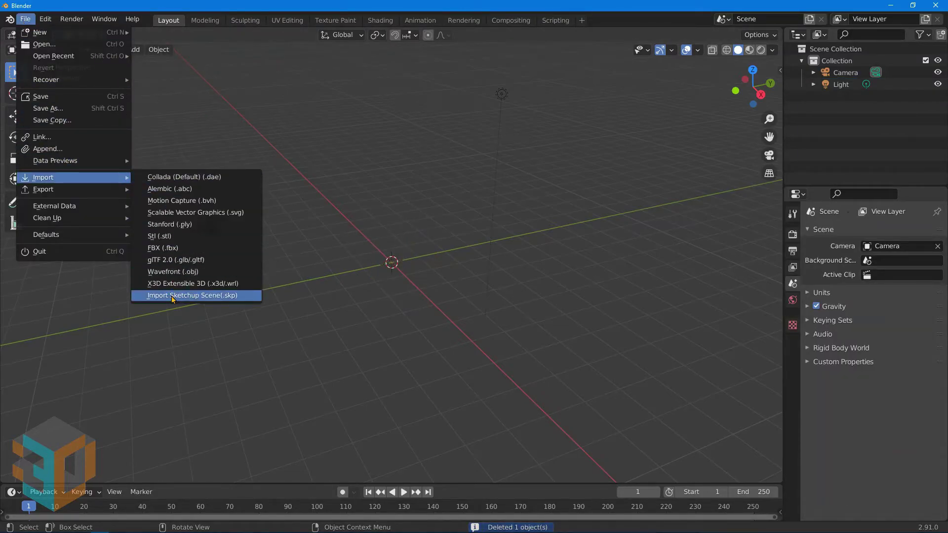
left_click(172, 296)
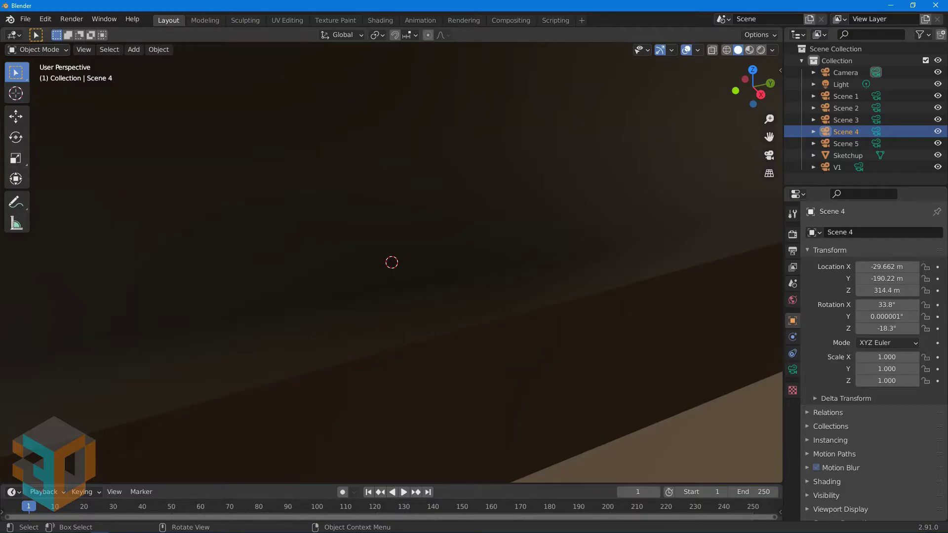
Select imported camera V1 and look through it as the active camera.
left_click(837, 167)
left_click(83, 49)
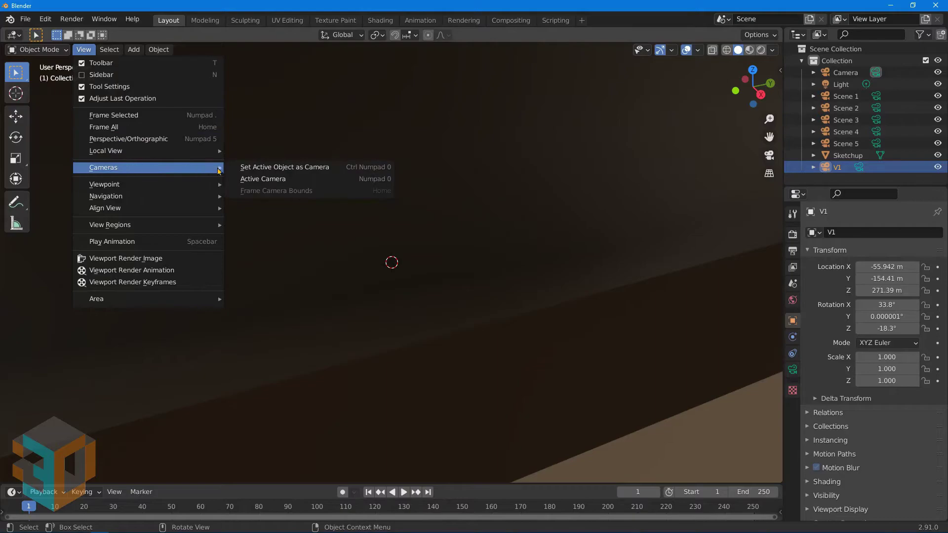
left_click(266, 168)
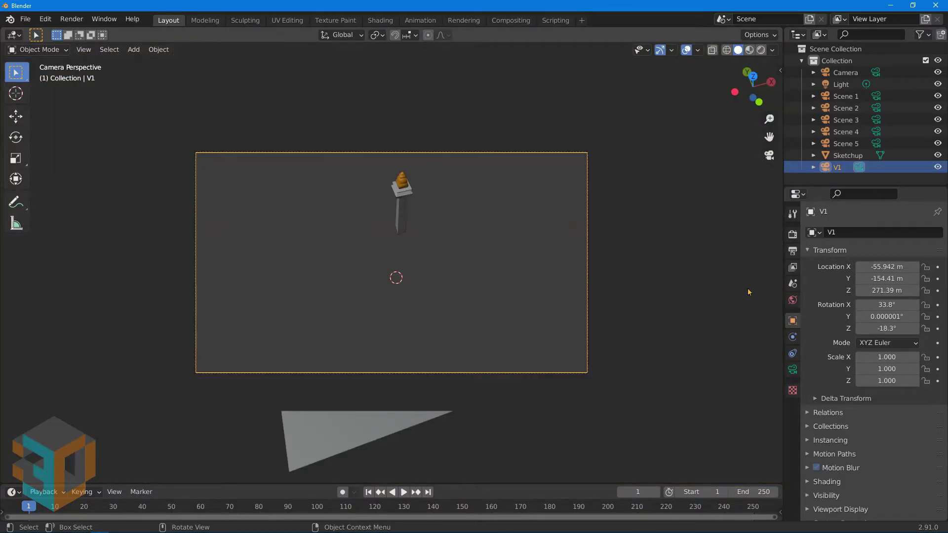
Set camera V1's clip end to 1000 m, zoom the camera view, and select the Light.
left_click(792, 369)
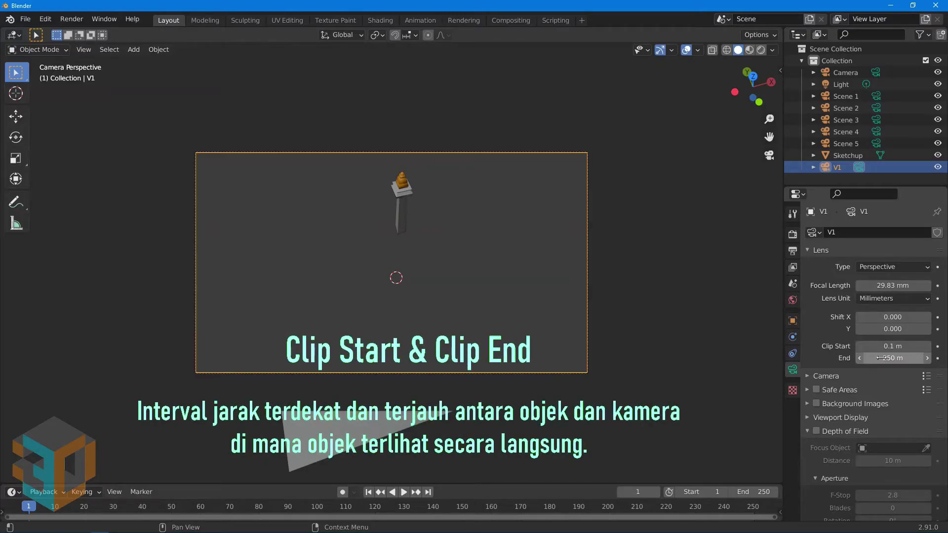
left_click(880, 357)
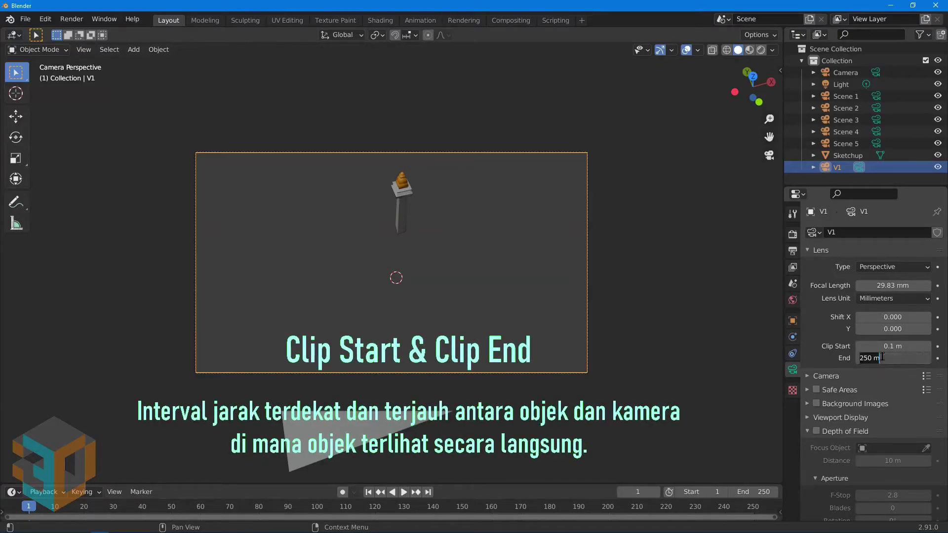
type("1000")
key("Return")
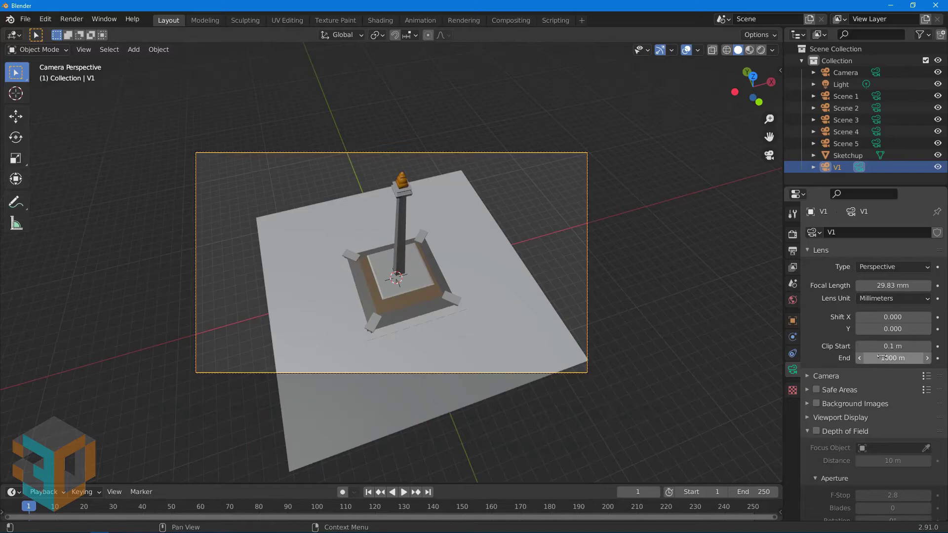
scroll(546, 309, "up", 2)
scroll(547, 310, "up", 1)
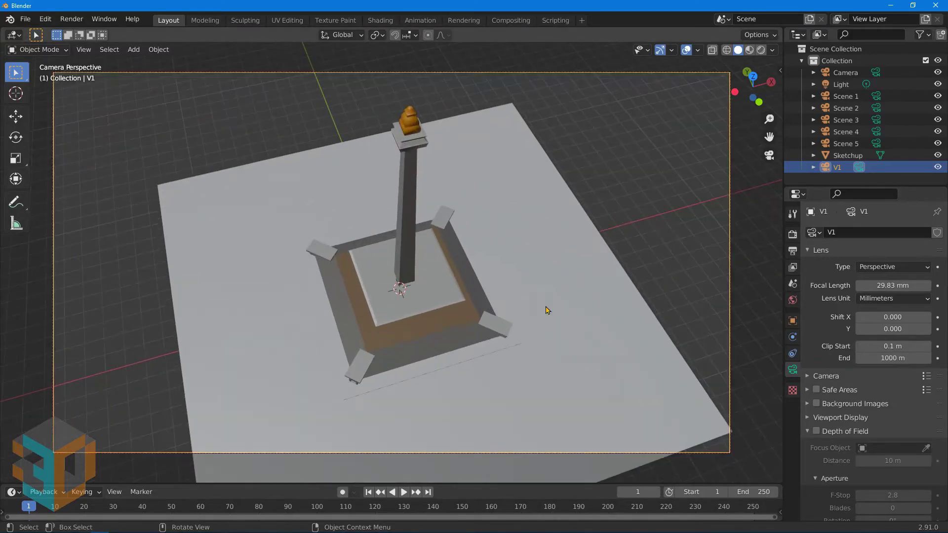
scroll(546, 309, "up", 1)
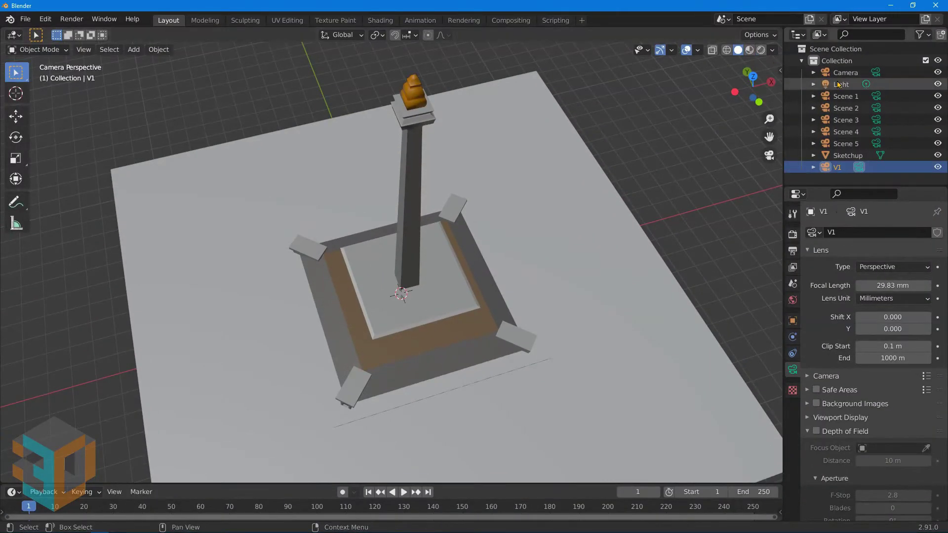
left_click(839, 84)
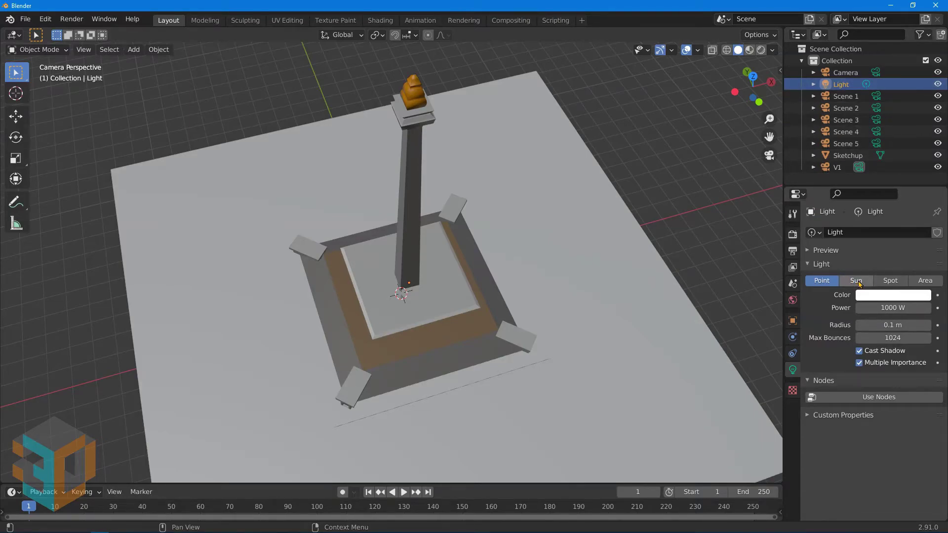
Change the Light to a Sun lamp with strength 1.
left_click(856, 280)
left_click(894, 308)
type("1")
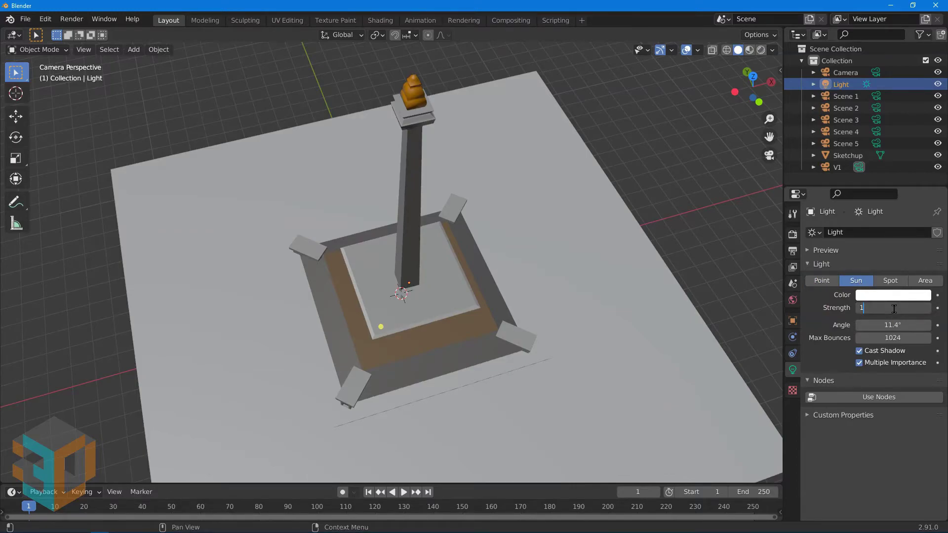
key("Return")
In World properties, set Light as the Sun Position sun object.
left_click(792, 301)
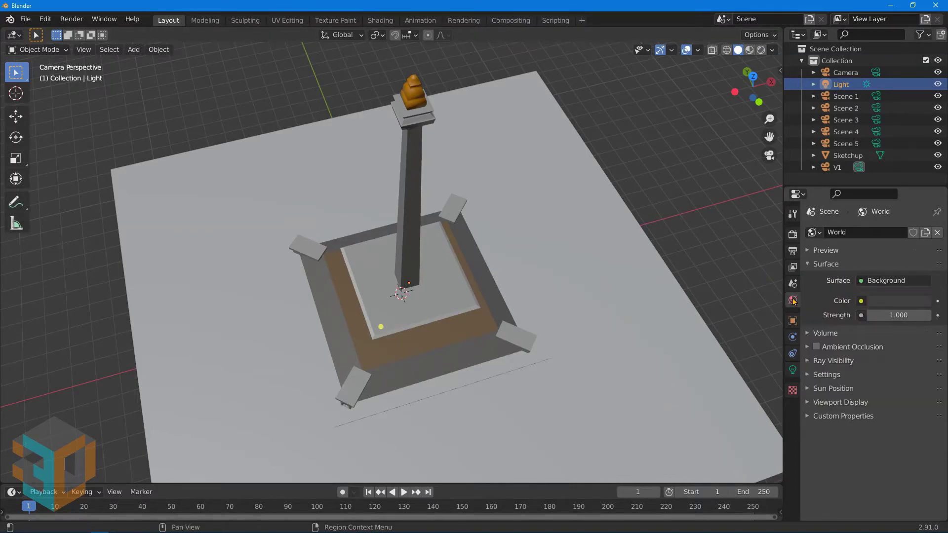
left_click(807, 389)
scroll(858, 321, "down", 4)
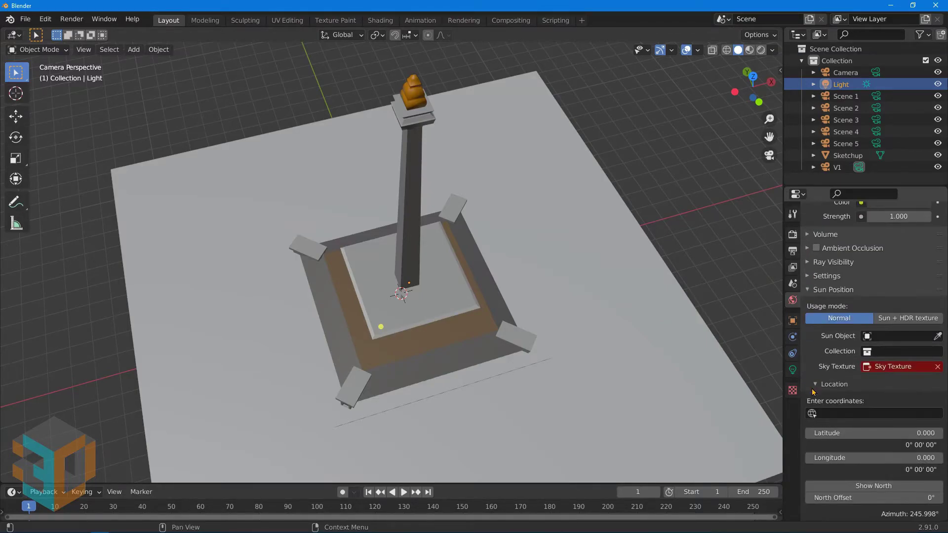
scroll(864, 296, "down", 4)
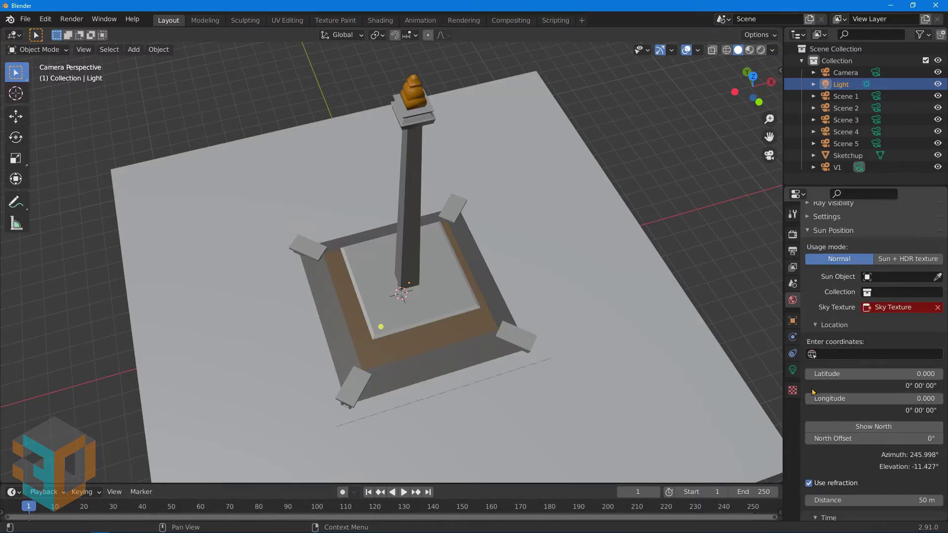
left_click(867, 277)
left_click(883, 299)
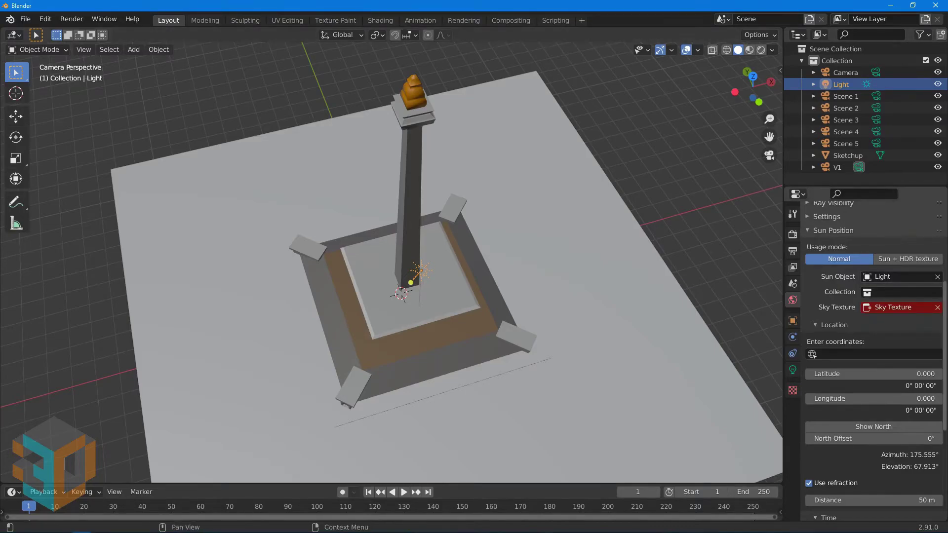
Paste the Monas coordinates (-6.175, 106.827) from Notepad into Sun Position's coordinates.
key("alt+Tab")
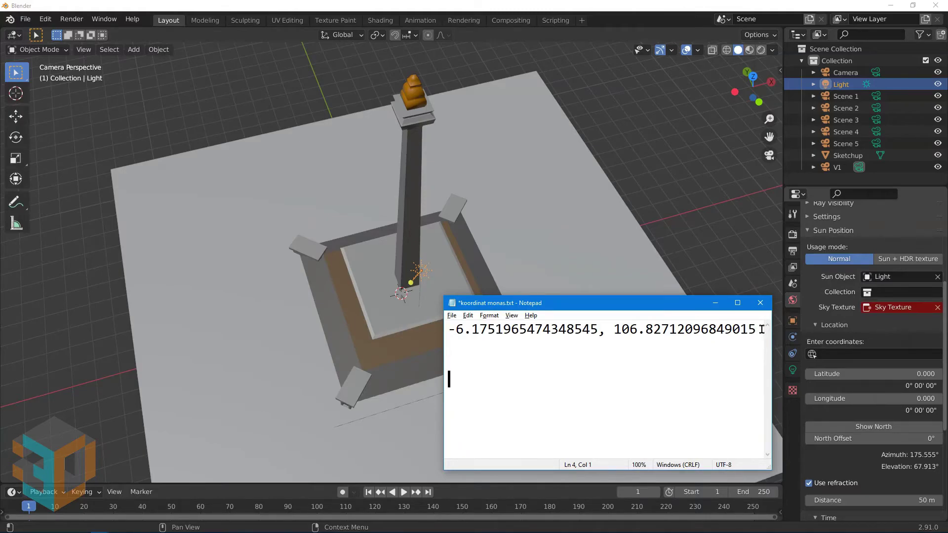
left_click_drag(759, 329, 417, 323)
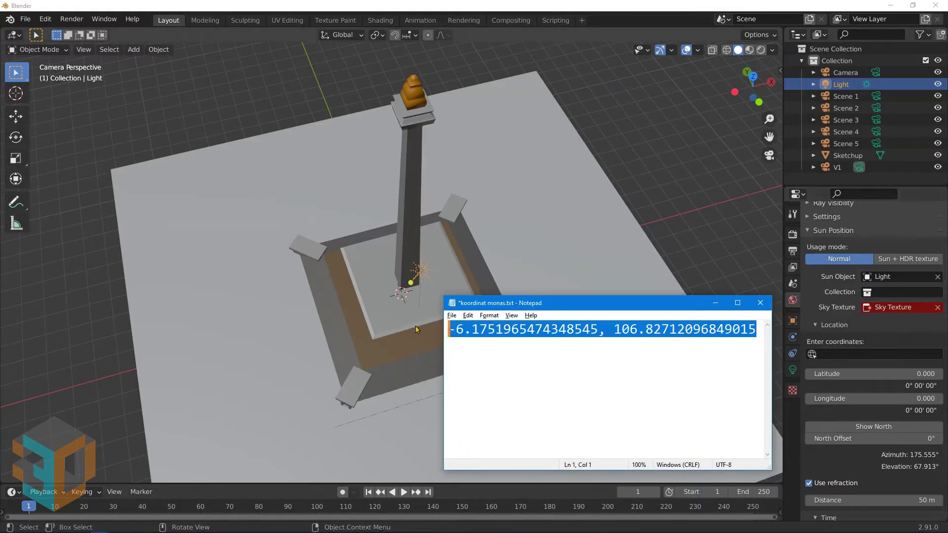
right_click(615, 338)
left_click(570, 365)
left_click(835, 353)
key("ctrl+v")
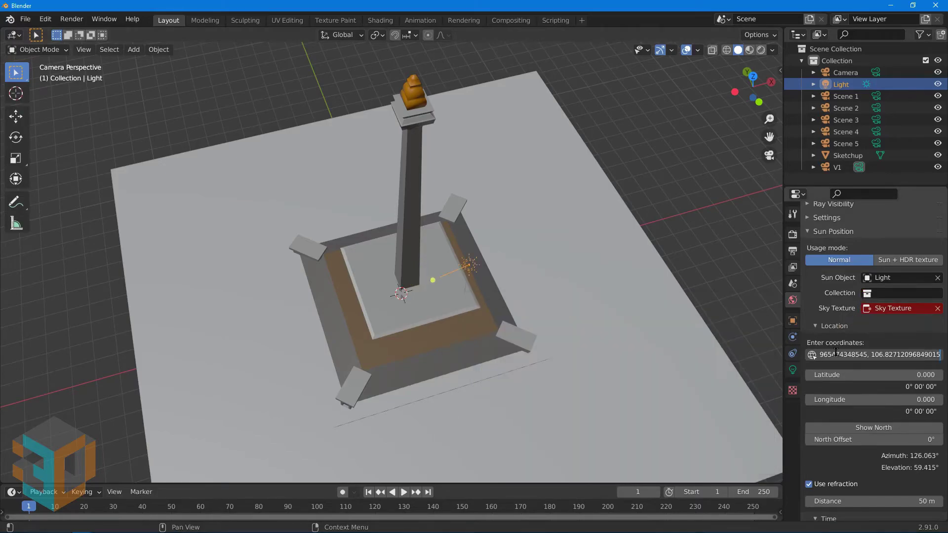
key("Return")
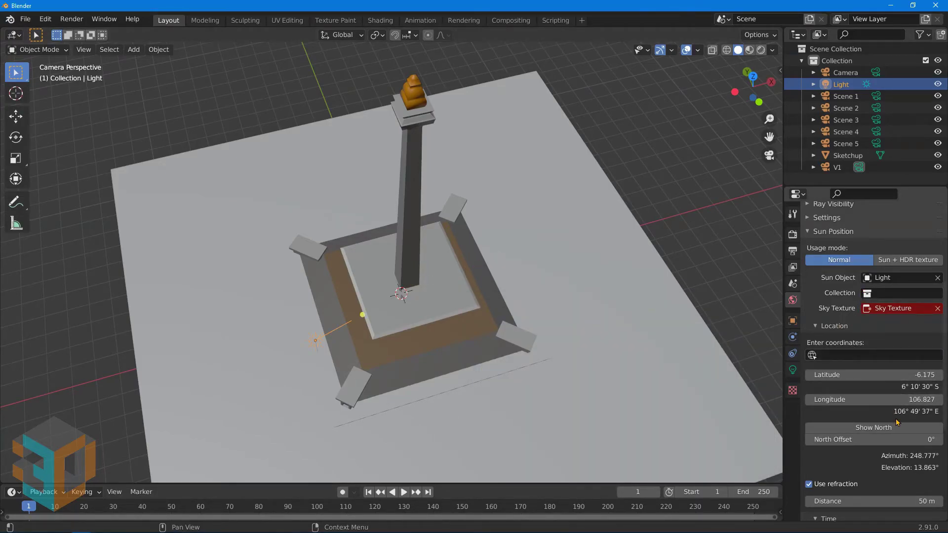
Set the Sun Position date to day 1, month 1.
scroll(897, 423, "down", 2)
scroll(897, 422, "down", 3)
scroll(895, 419, "down", 2)
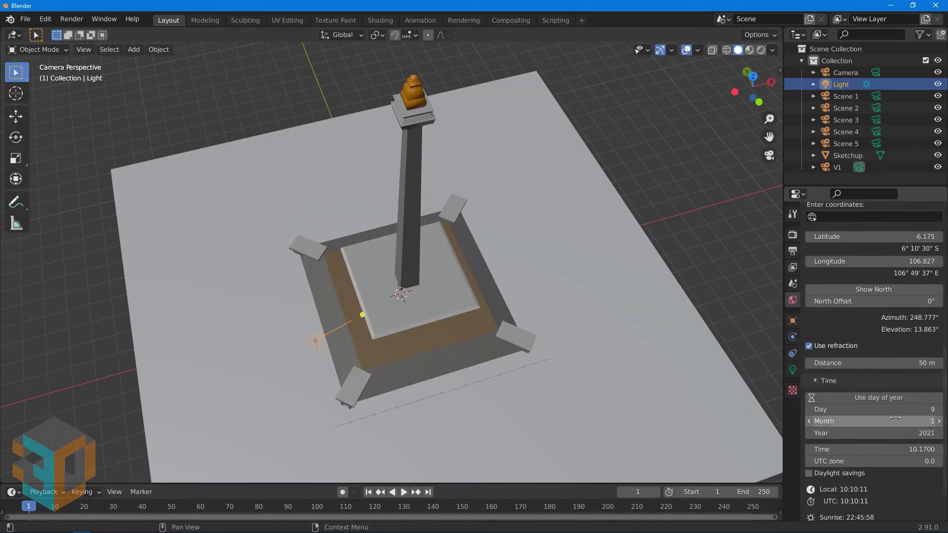
scroll(894, 418, "down", 2)
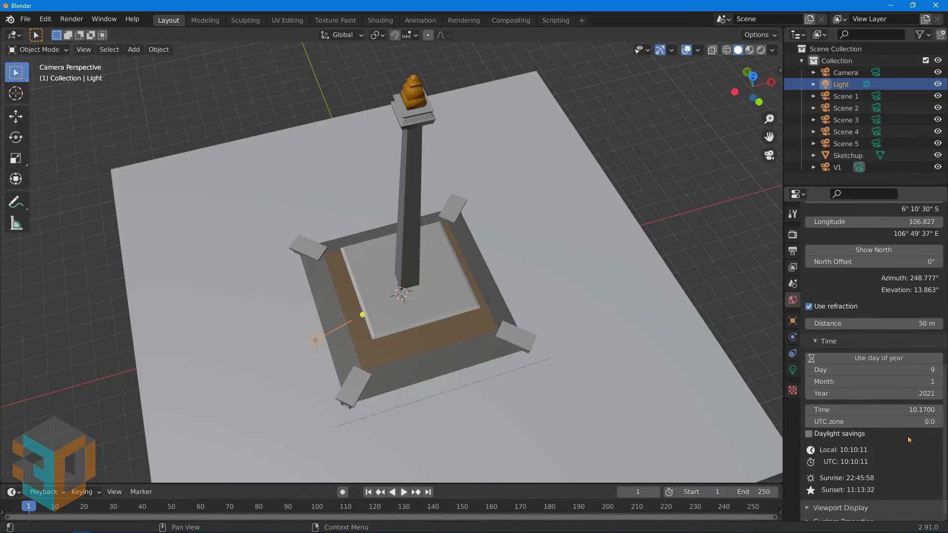
scroll(908, 439, "down", 1)
left_click(929, 362)
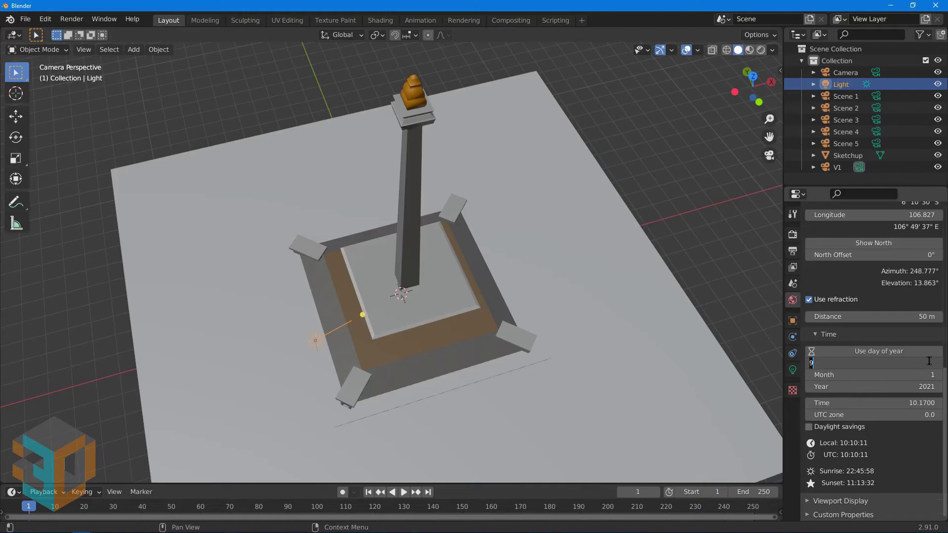
key("Tab")
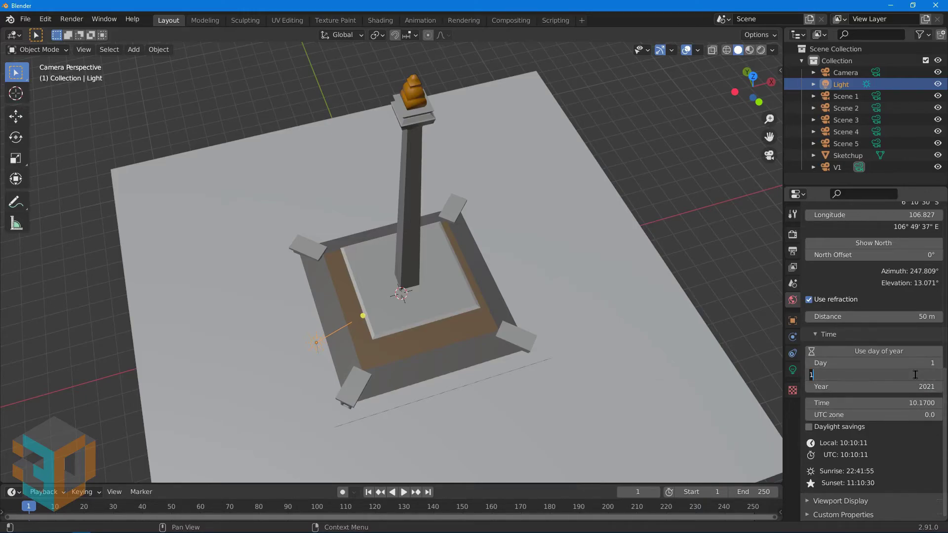
key("Return")
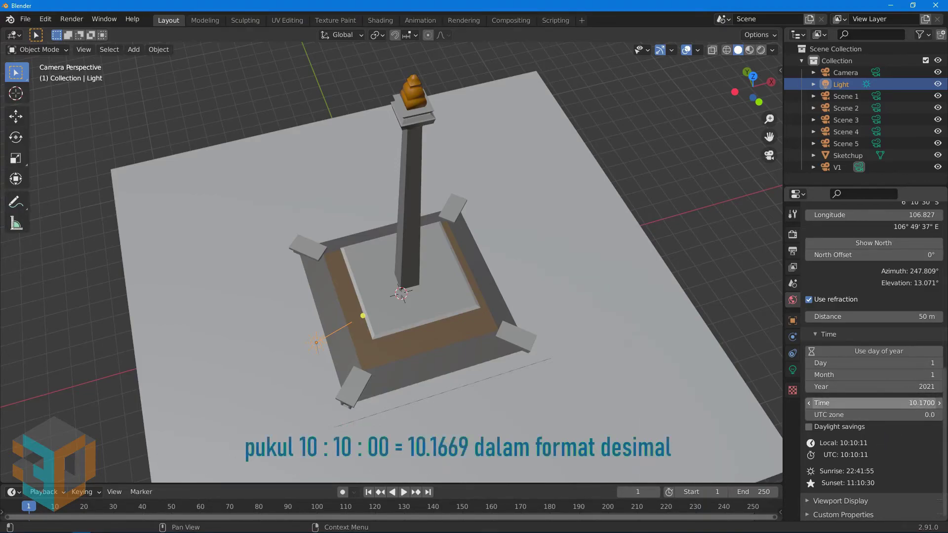
Set the time to 10.1669 and the UTC zone to 7.0.
left_click(914, 403)
type("1")
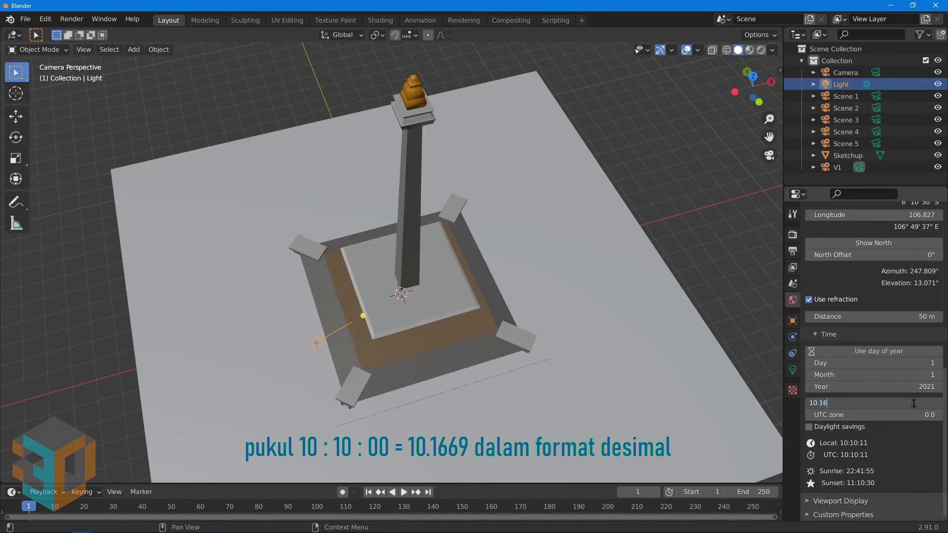
type("69")
key("Return")
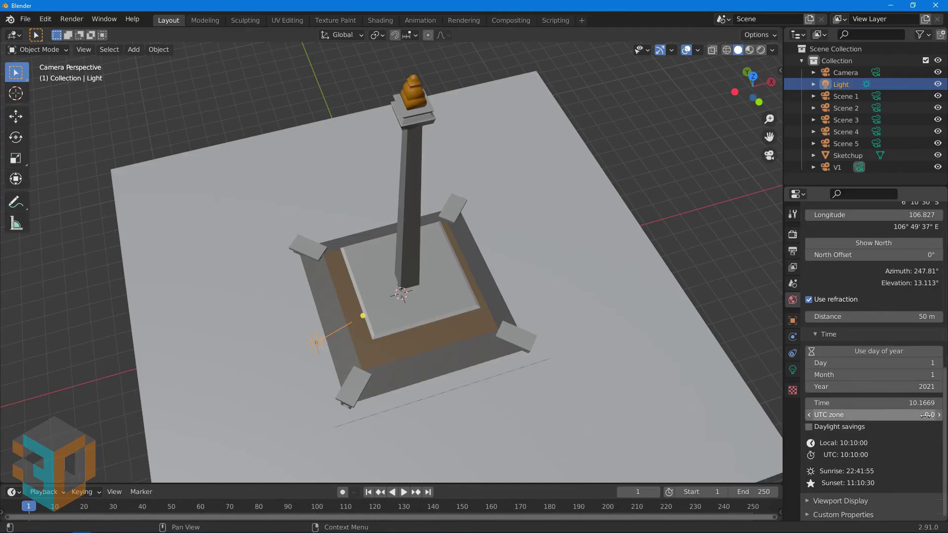
left_click(925, 415)
type("7")
key("Return")
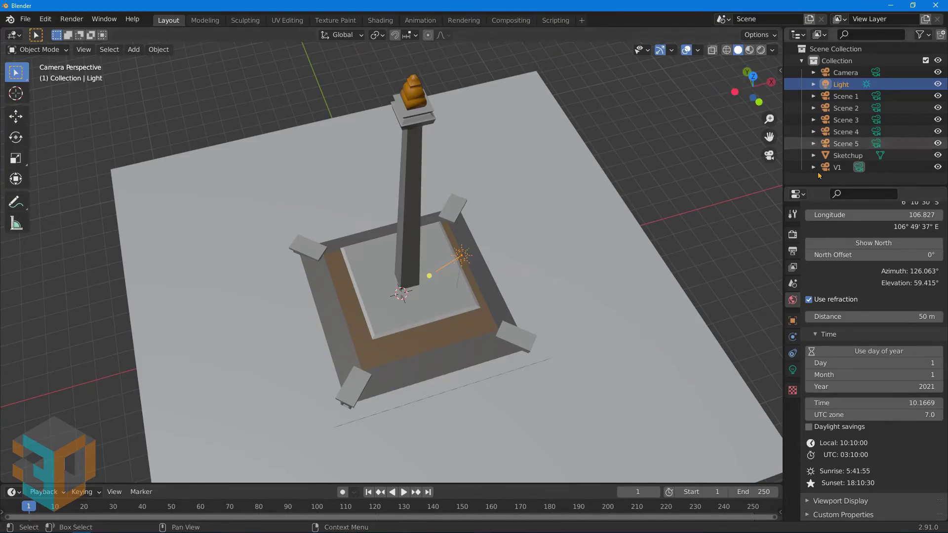
Keep Cycles as the render engine and set the render device to GPU Compute.
left_click(792, 234)
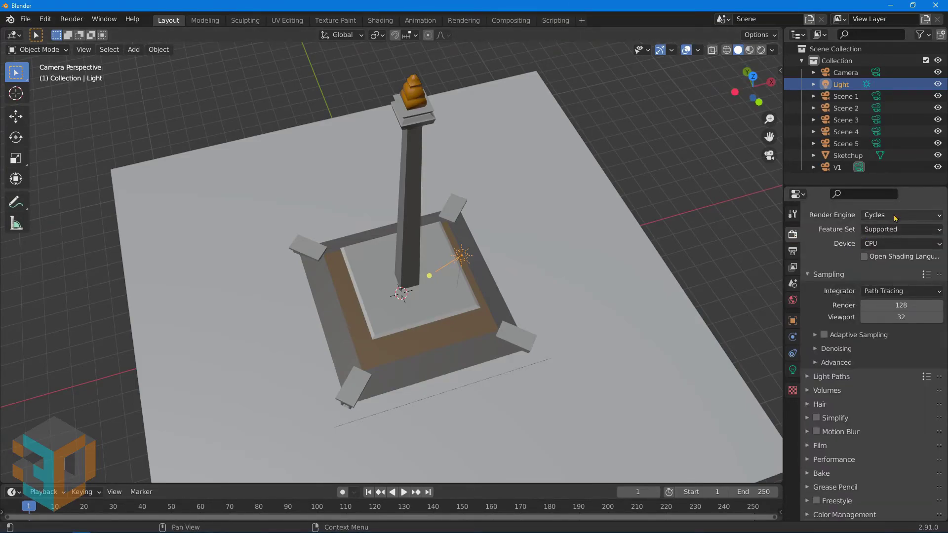
left_click(911, 216)
left_click(912, 216)
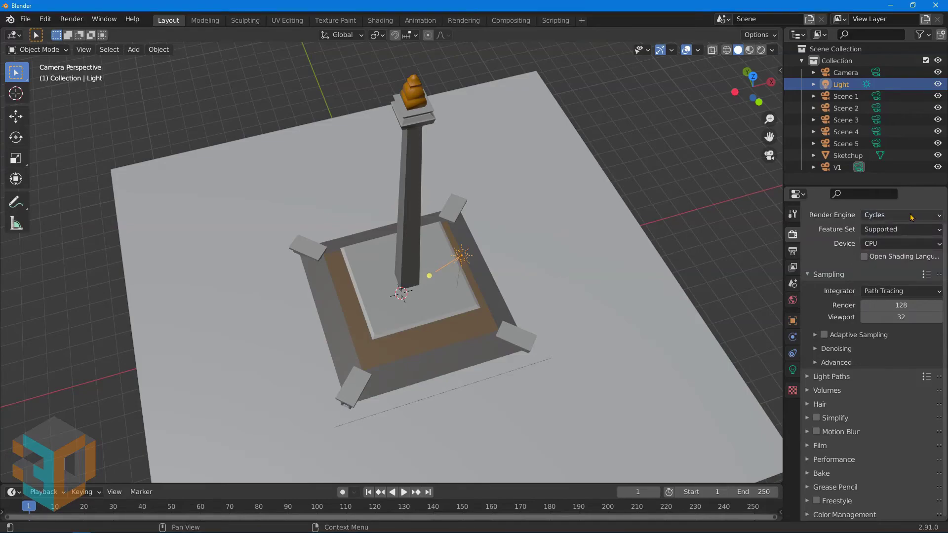
left_click(901, 244)
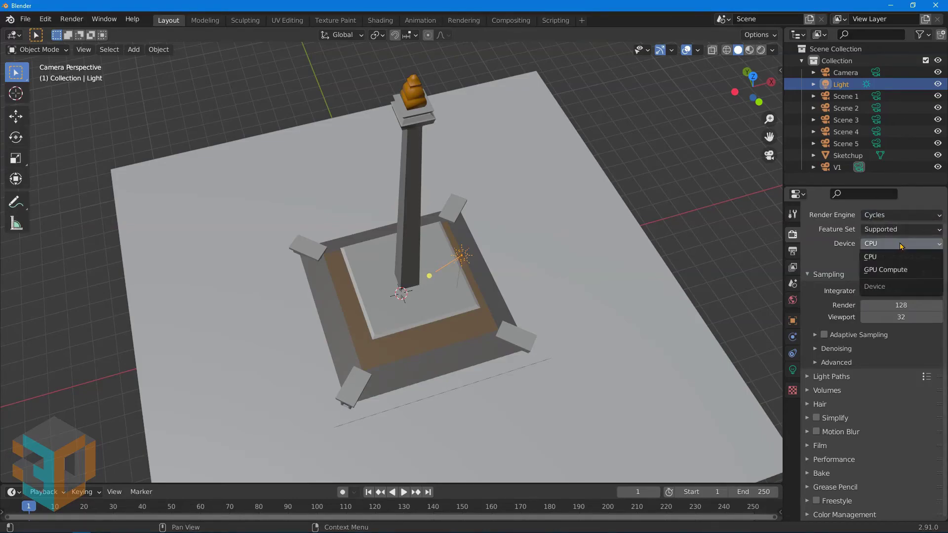
left_click(895, 270)
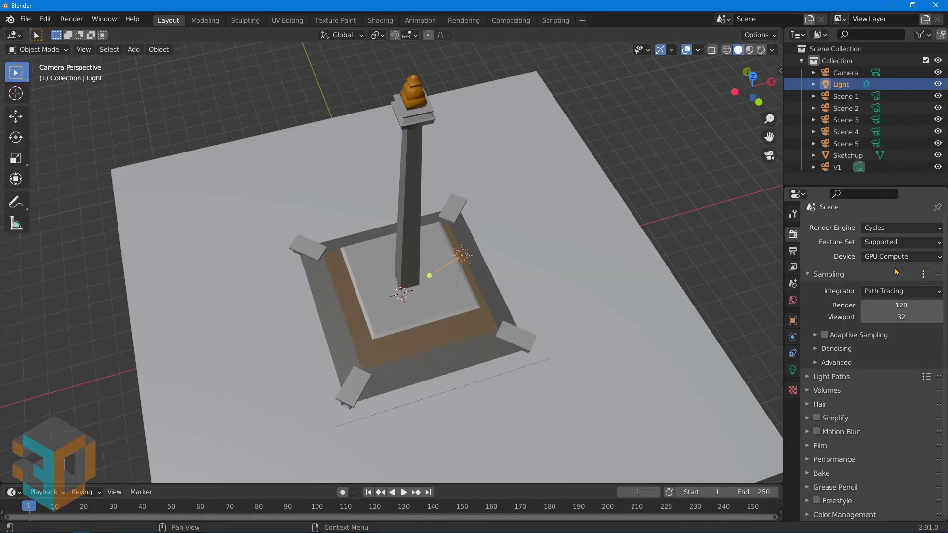
Switch the viewport to Rendered shading and set the sun angle to 0°.
left_click(760, 50)
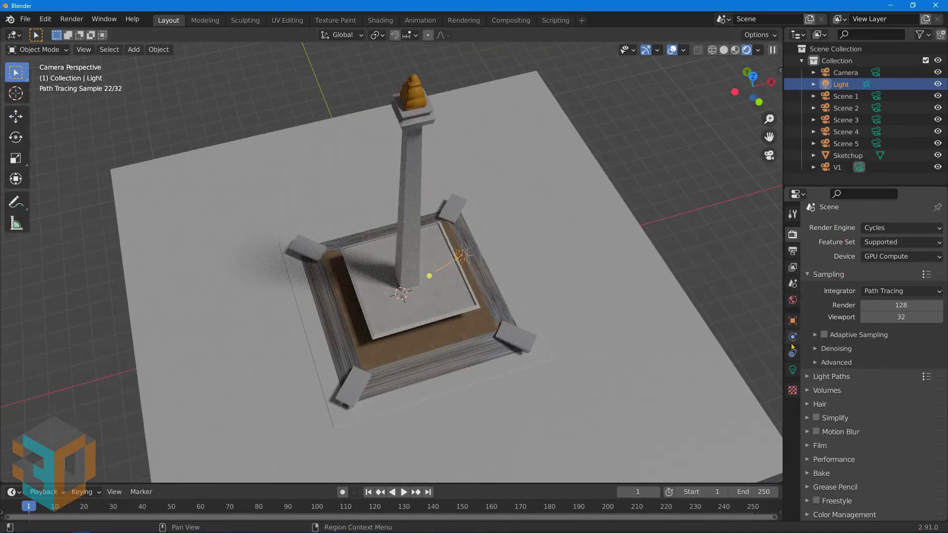
left_click(793, 370)
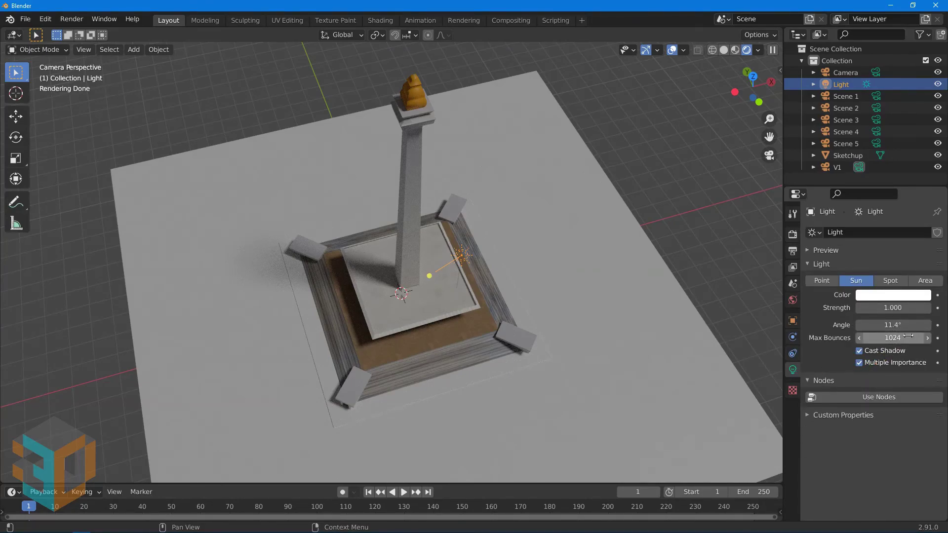
left_click_drag(906, 324, 868, 325)
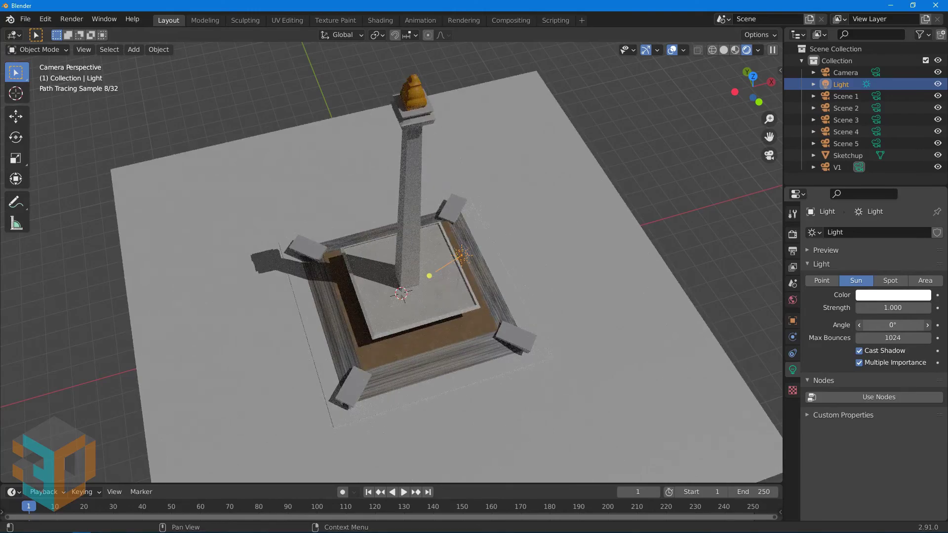